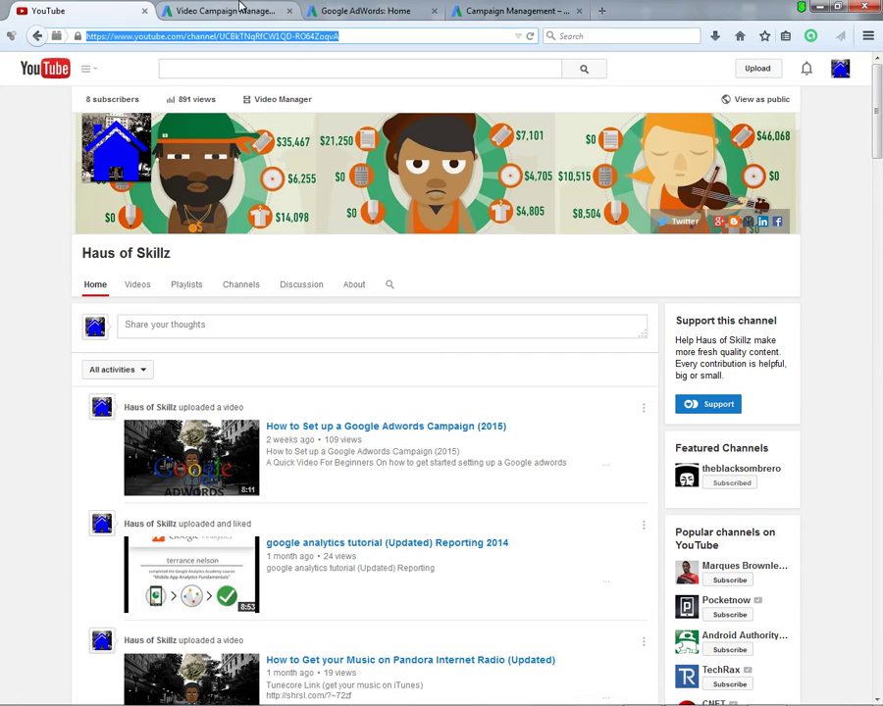
Start a new Online video campaign in Google AdWords and bring up the campaign creation form in the already open video campaigns page
left_click(351, 8)
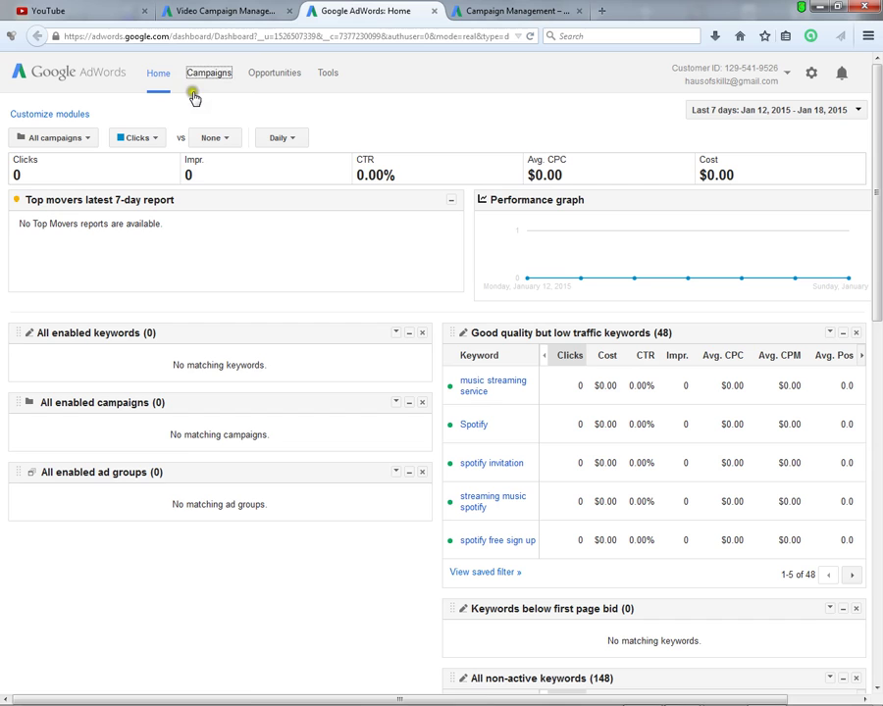
left_click(559, 10)
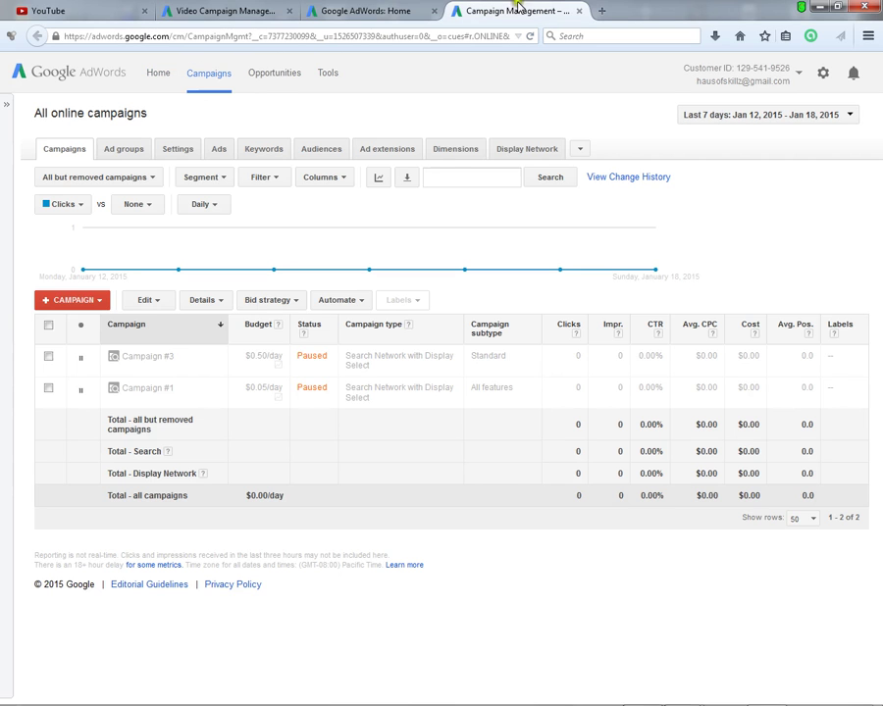
left_click(84, 300)
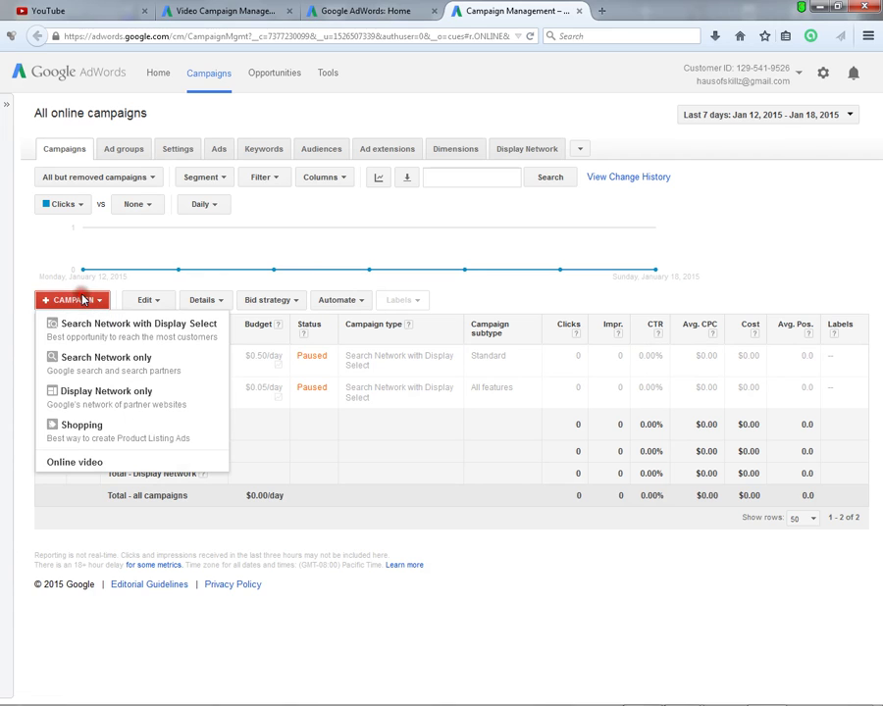
left_click(118, 465)
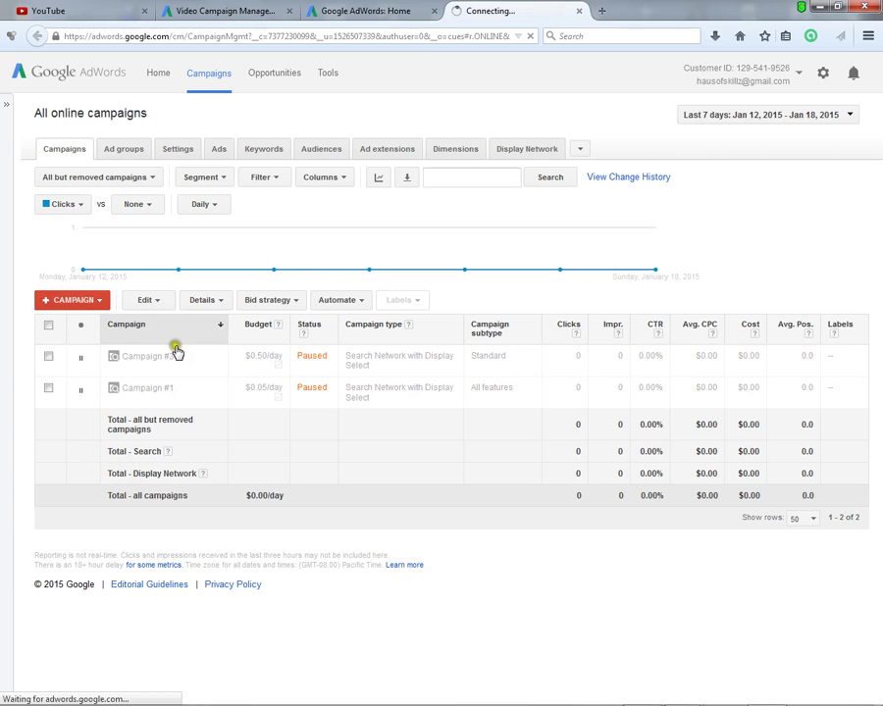
left_click(581, 11)
left_click(228, 11)
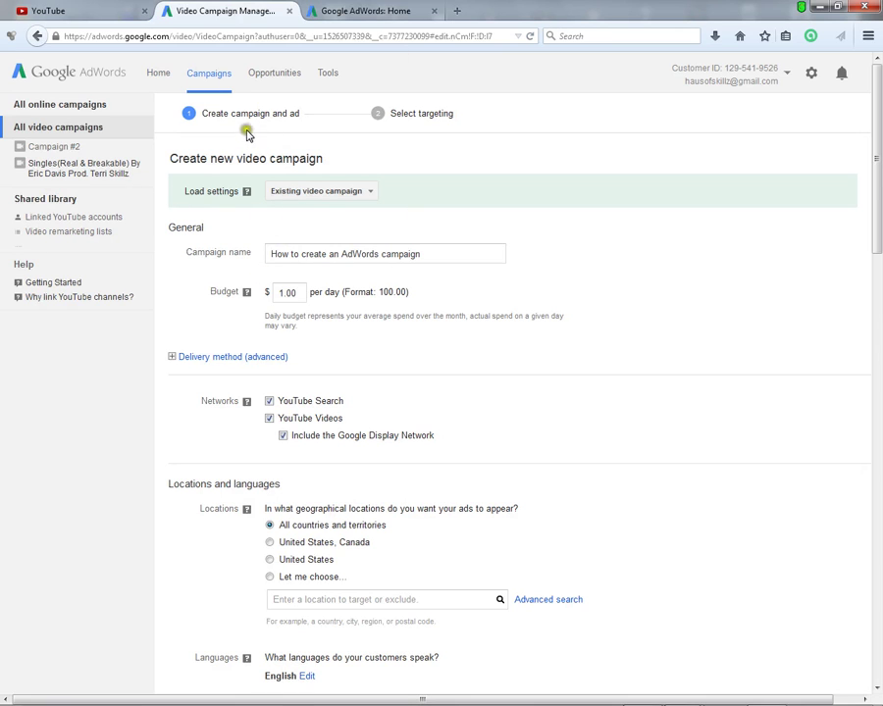
Examine the new video campaign form, covering budget, networks, locations, languages, and the in-stream and in-display ad settings
scroll(435, 151, "down", 5)
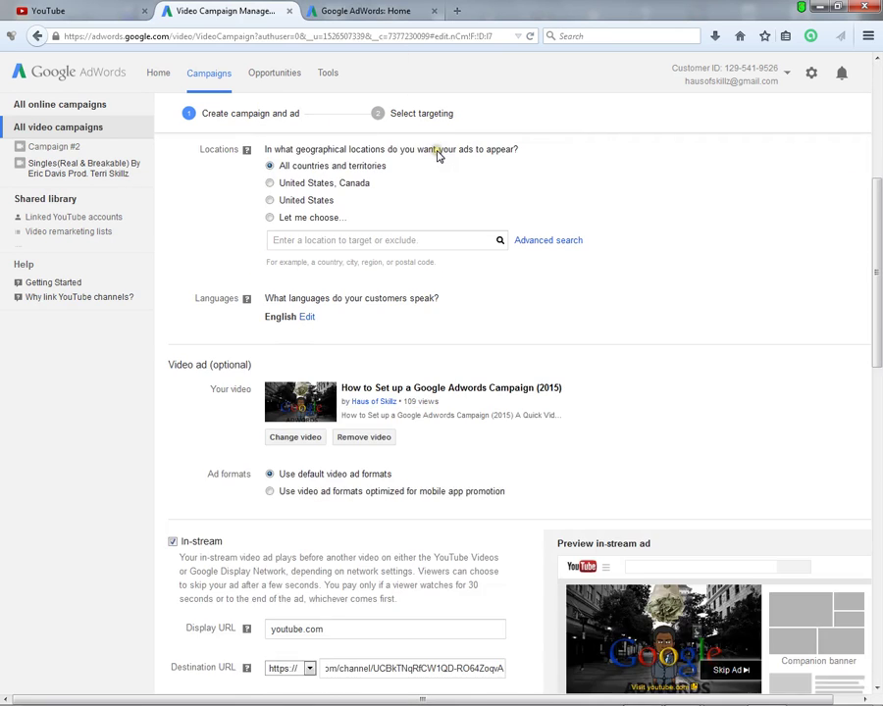
scroll(392, 267, "down", 6)
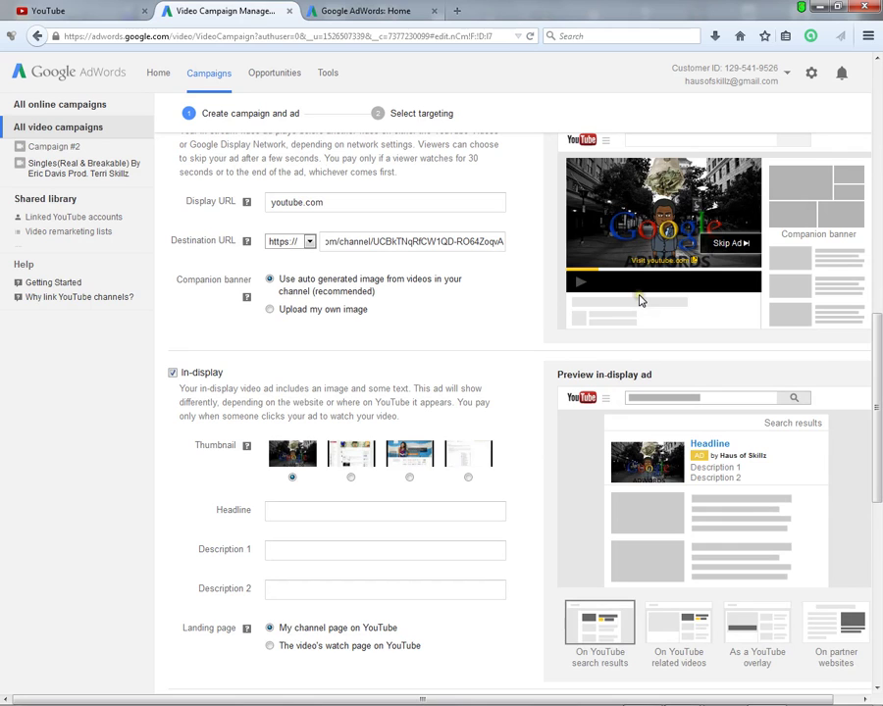
scroll(622, 317, "up", 2)
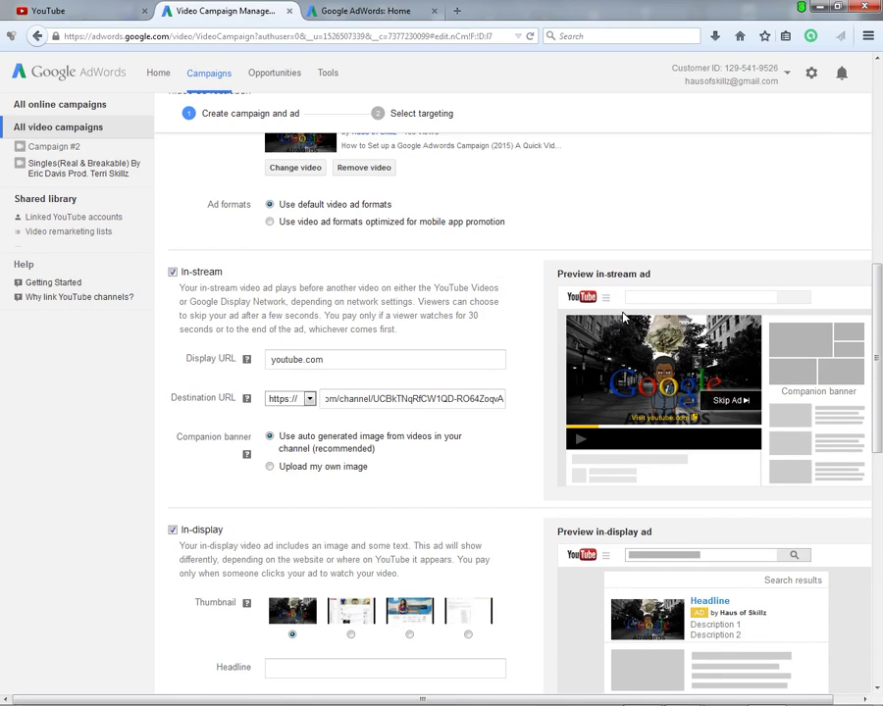
scroll(621, 319, "up", 8)
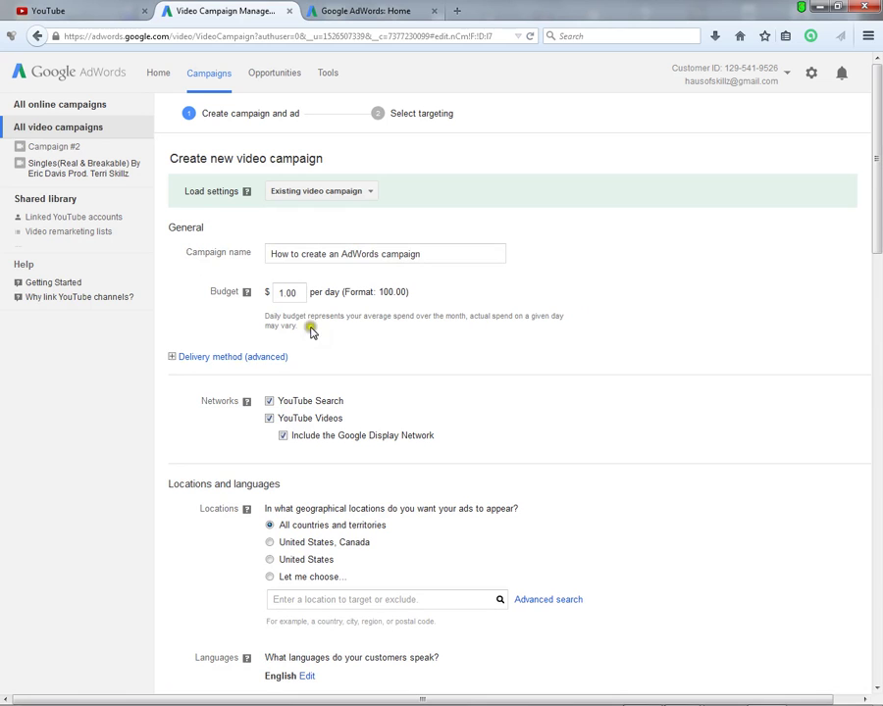
scroll(296, 317, "down", 8)
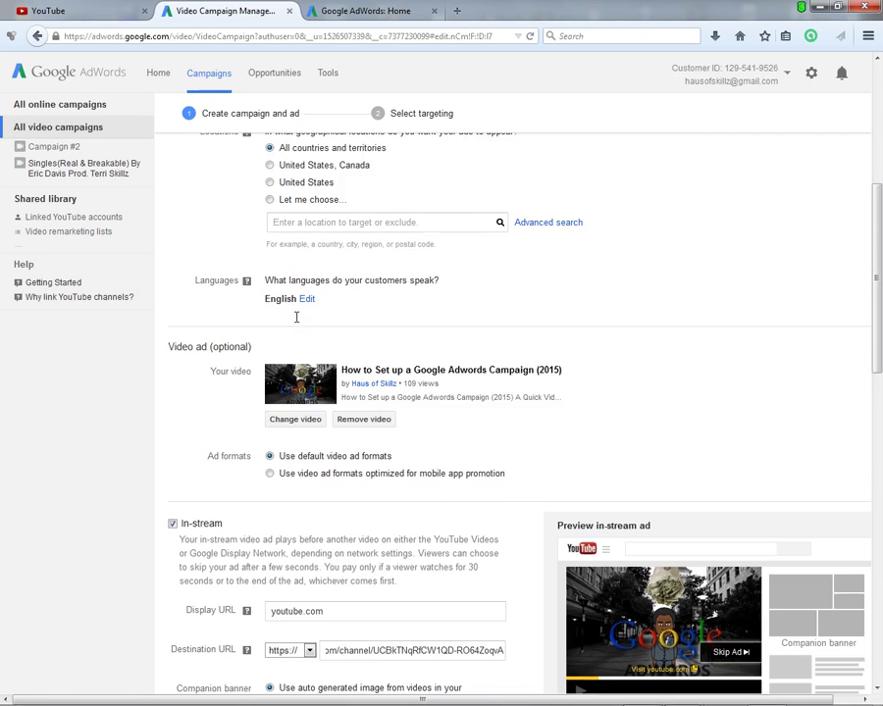
scroll(296, 317, "down", 2)
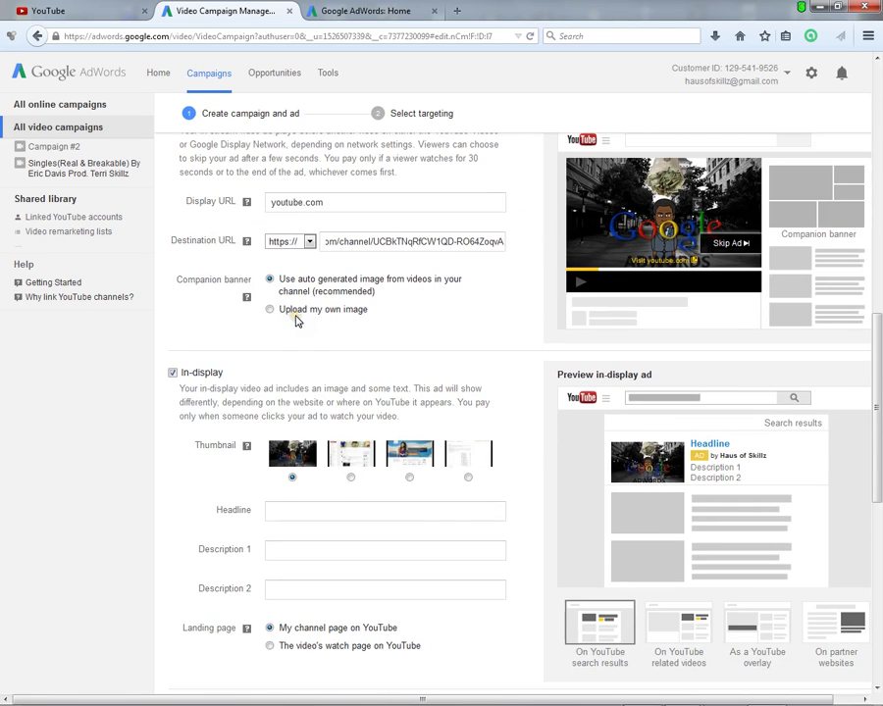
scroll(296, 320, "down", 2)
scroll(297, 319, "up", 10)
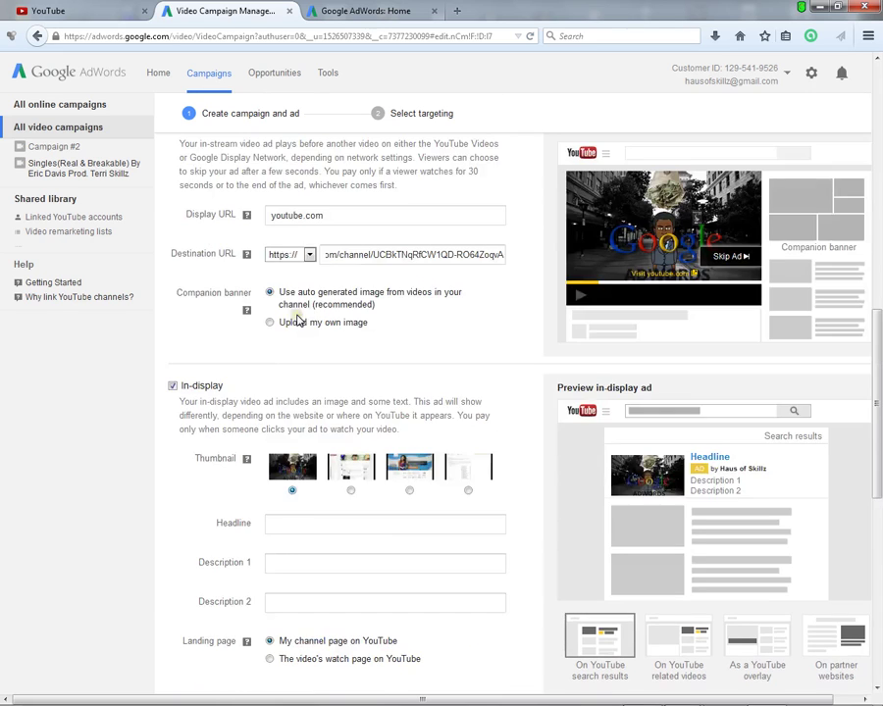
scroll(312, 313, "up", 1)
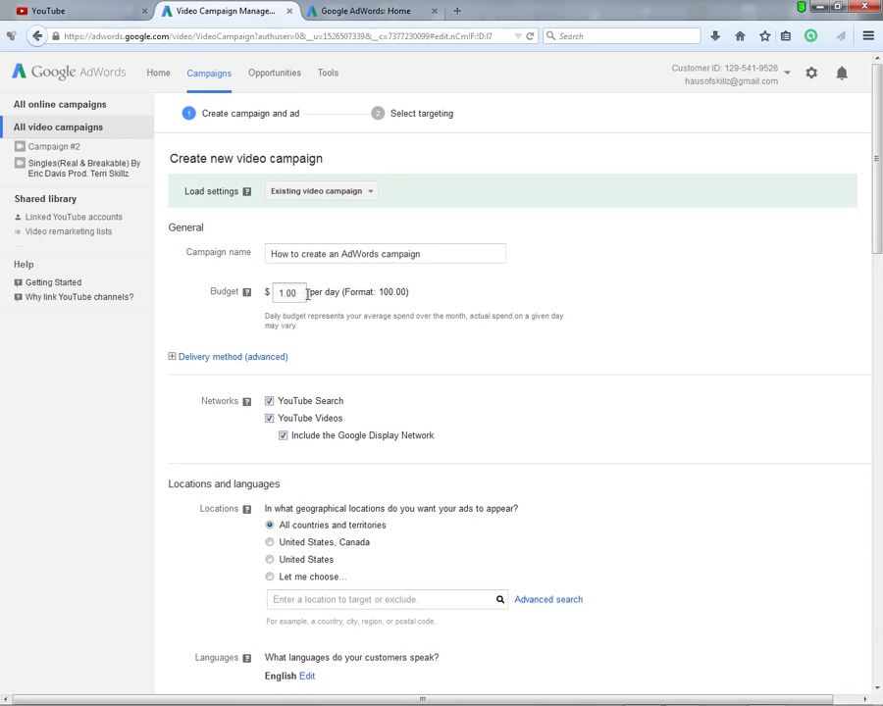
left_click(306, 292)
scroll(305, 292, "down", 3)
left_click(305, 294)
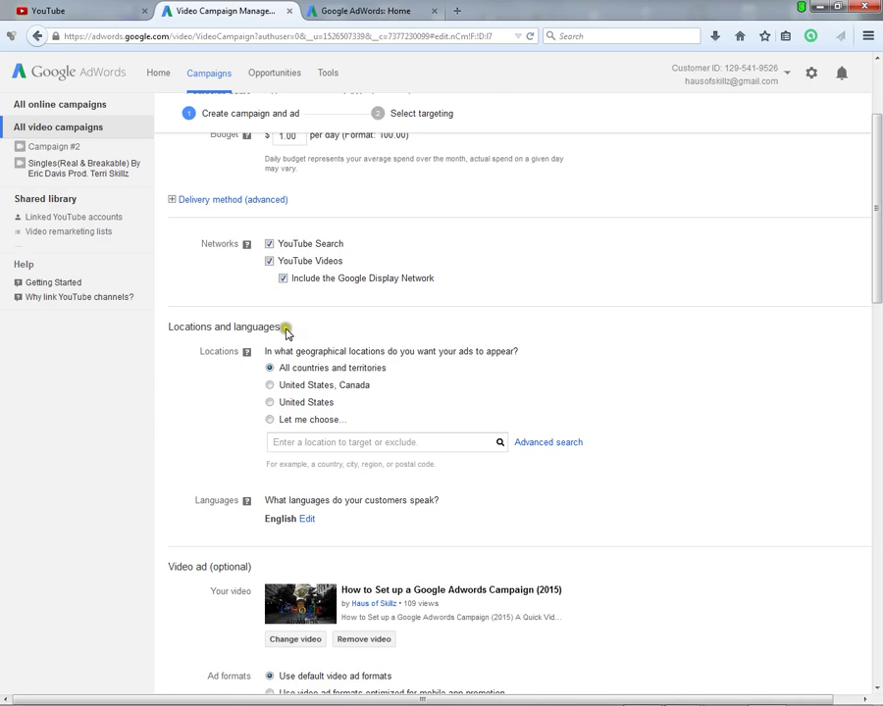
scroll(294, 388, "down", 3)
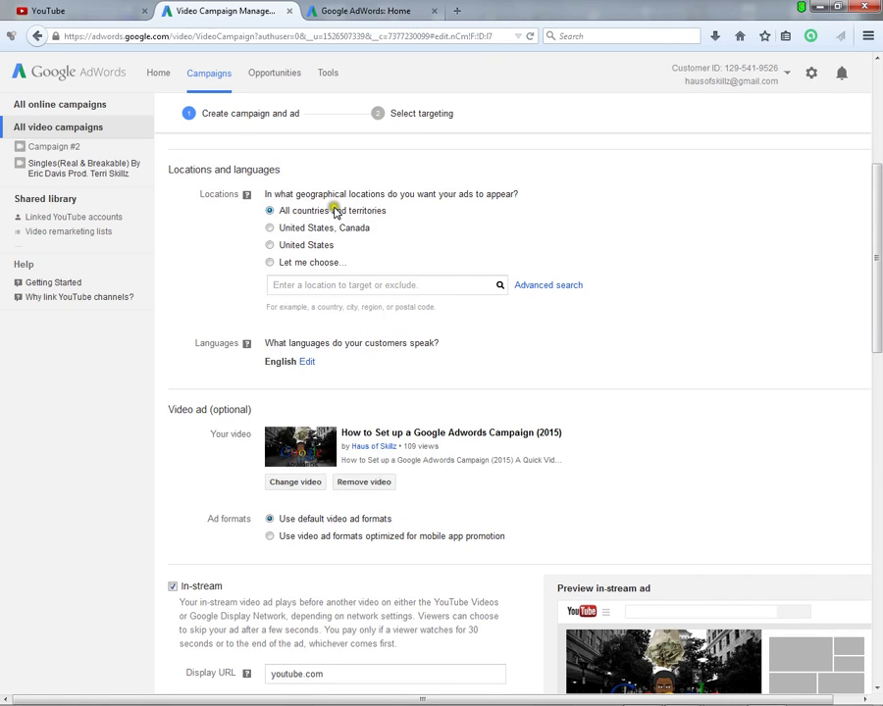
scroll(343, 227, "down", 1)
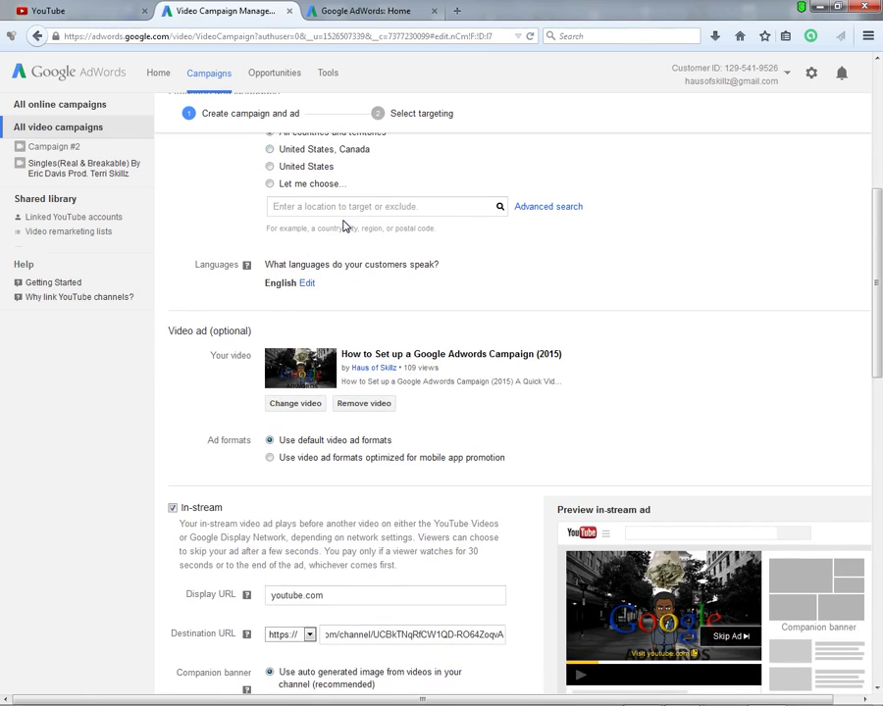
scroll(343, 227, "down", 1)
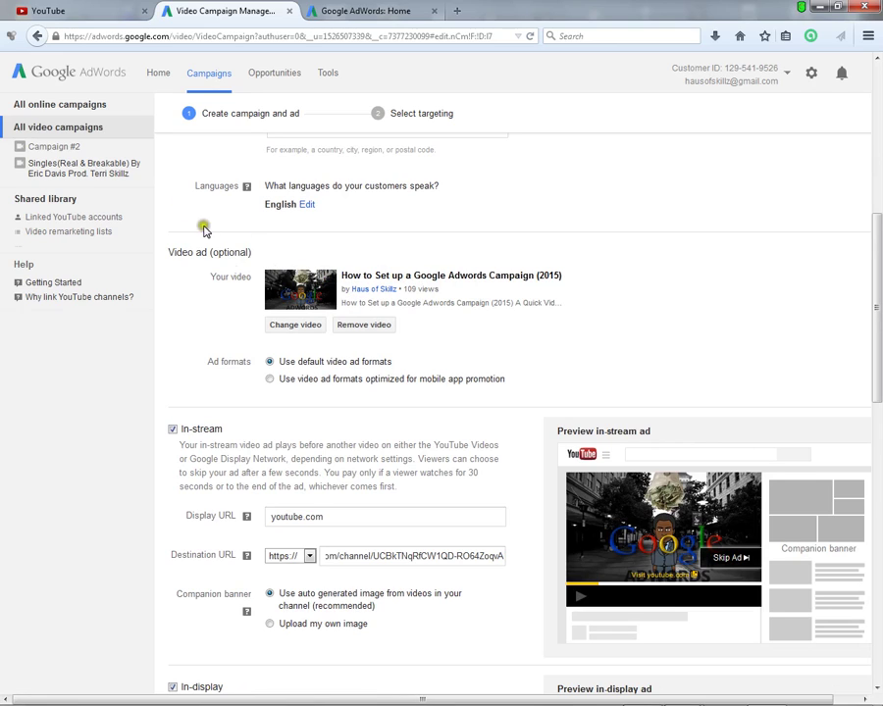
Remove the currently selected video from the campaign's video ad section
left_click(351, 329)
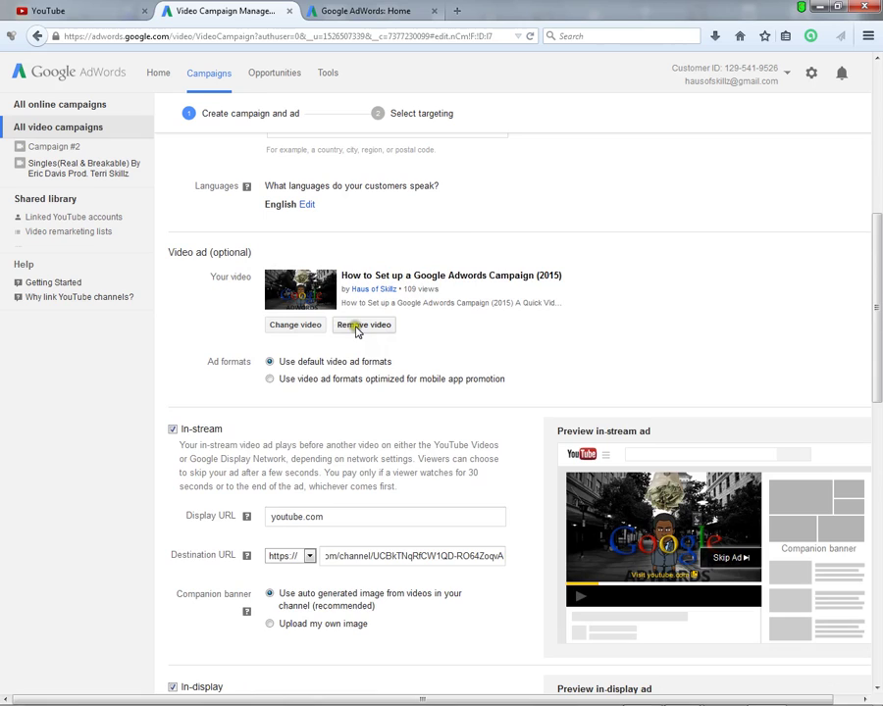
left_click(356, 331)
Try to find the ad video by searching with the YouTube channel's URL, and clear the video search field
left_click(341, 278)
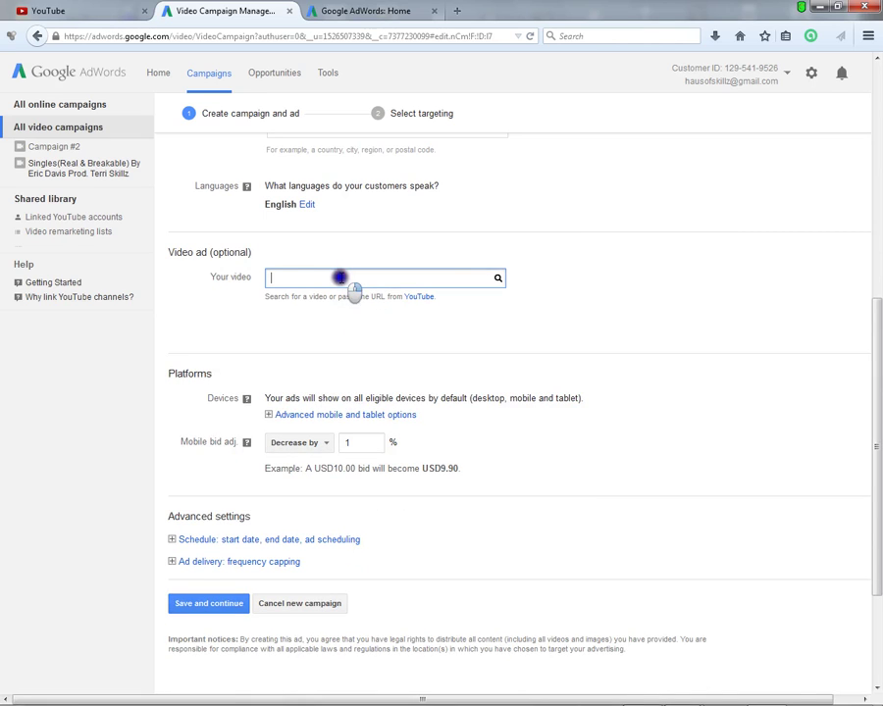
right_click(345, 281)
left_click(388, 338)
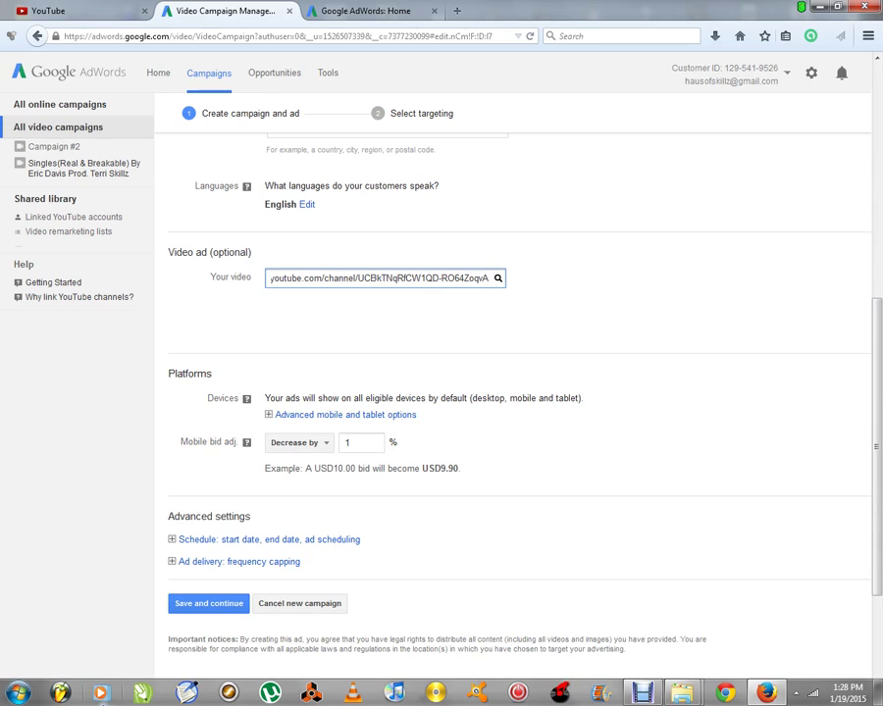
left_click(499, 340)
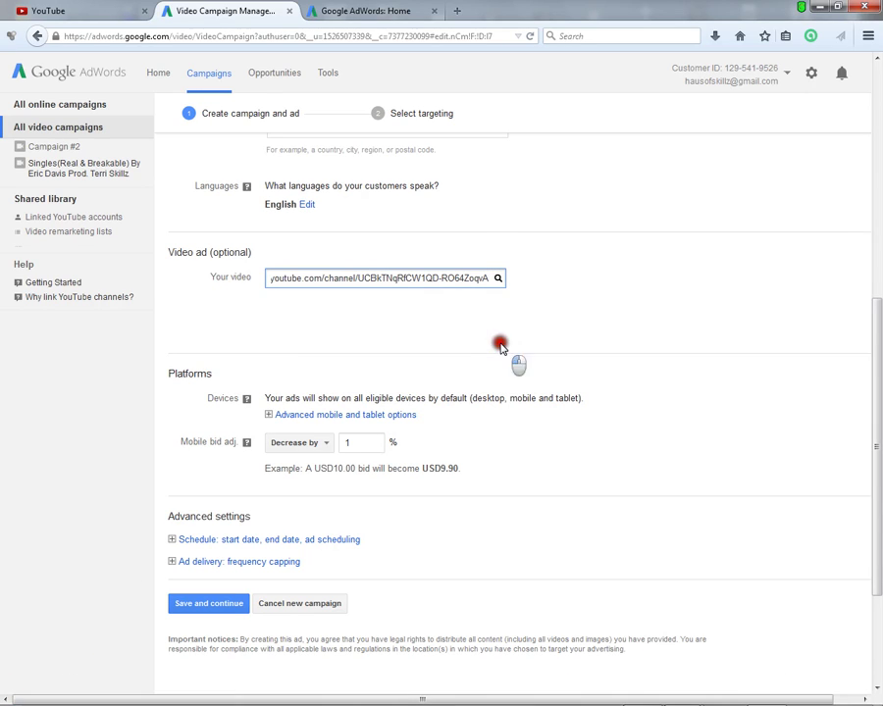
left_click(448, 279)
left_click(678, 357)
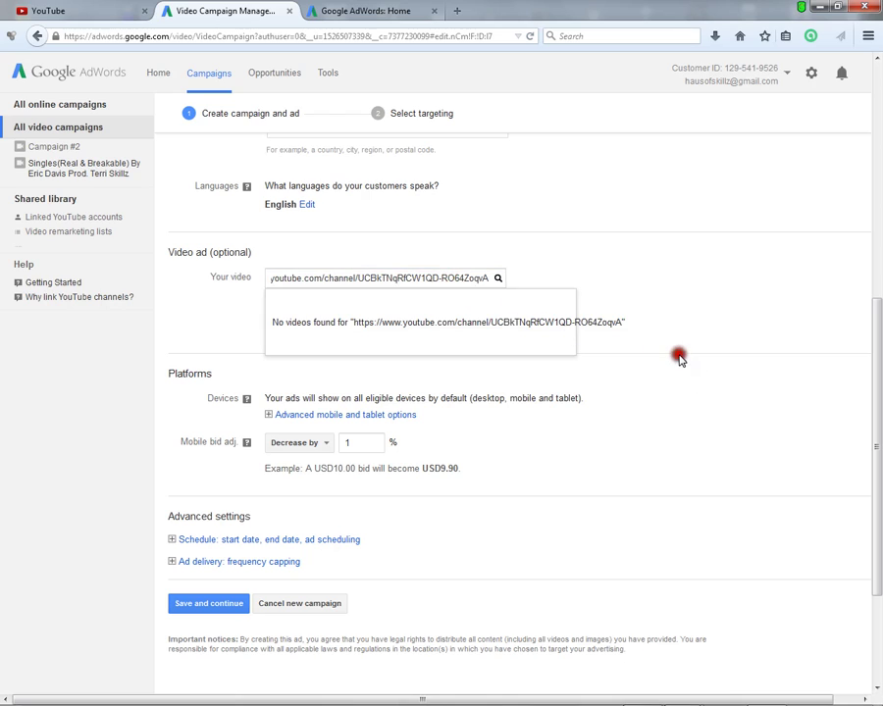
double_click(406, 279)
left_click(696, 351)
left_click(425, 276)
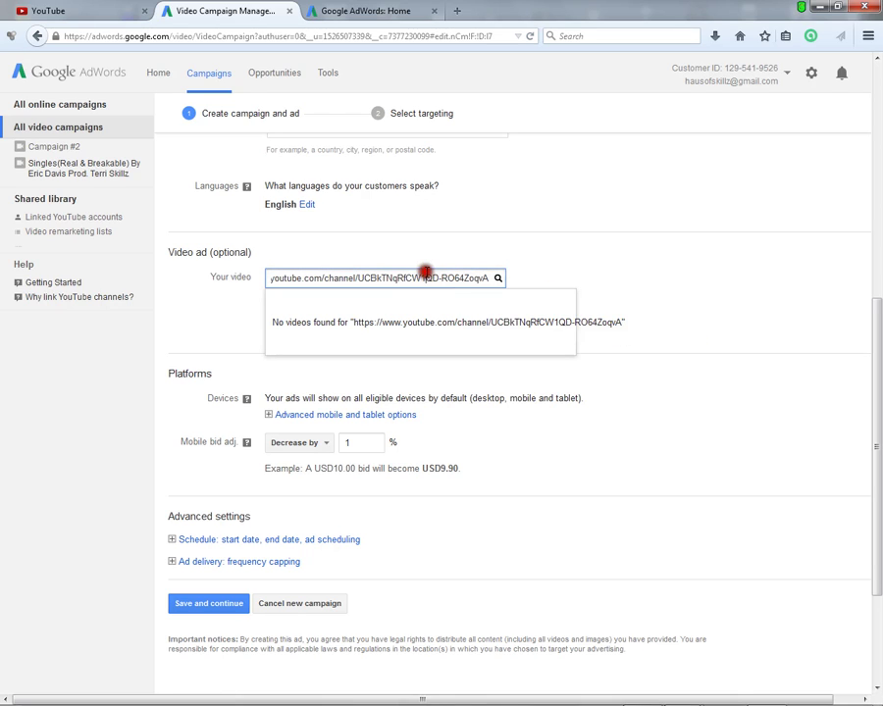
key("ctrl+a")
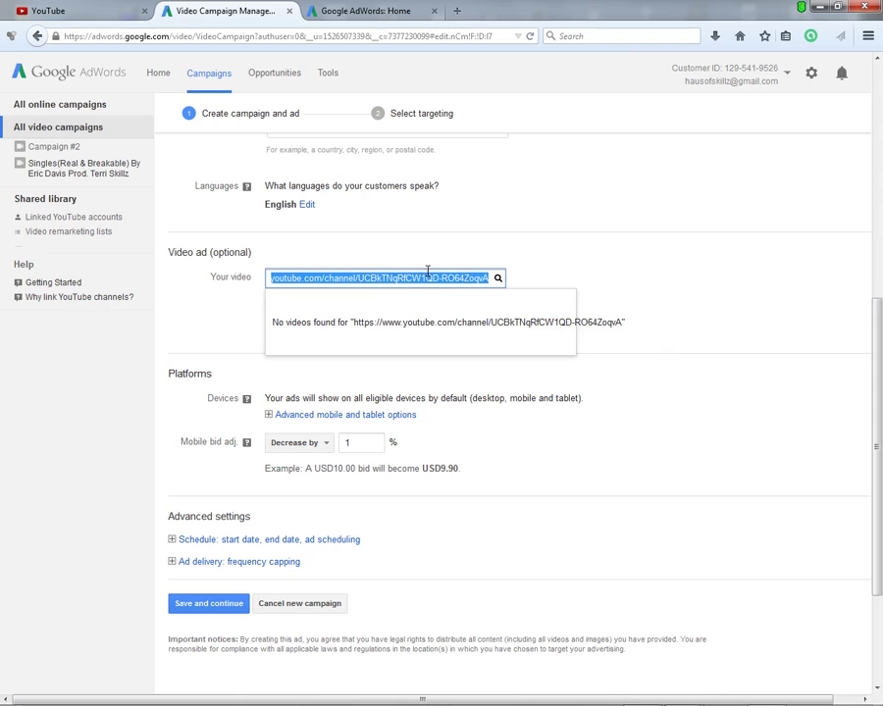
key("ctrl+x")
Switch to YouTube, copy the URL of the video "How to Set up a Google Adwords Campaign (2015)", and return to the channel page
left_click(55, 10)
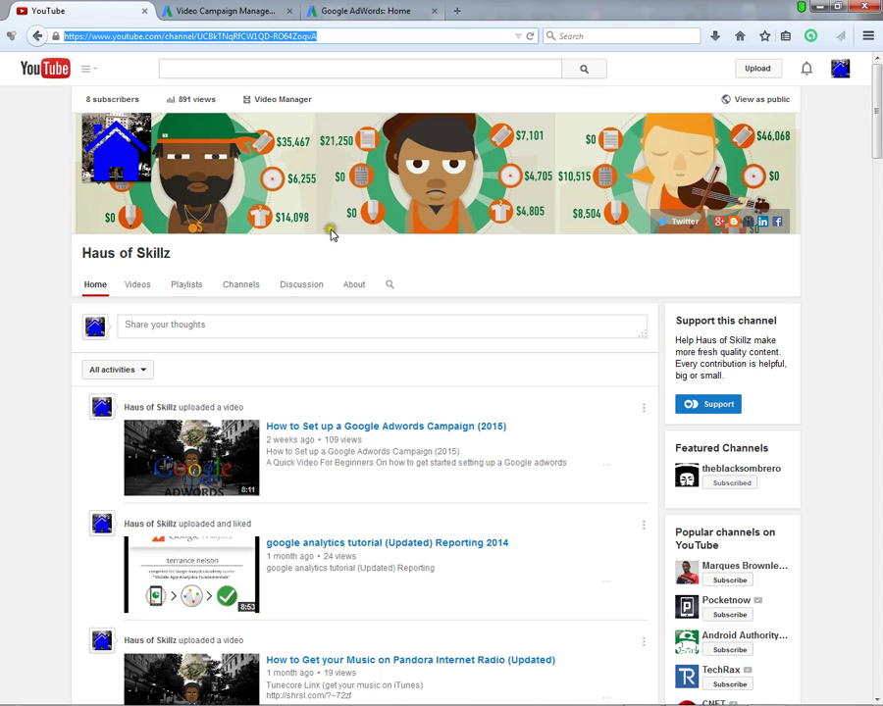
left_click(292, 428)
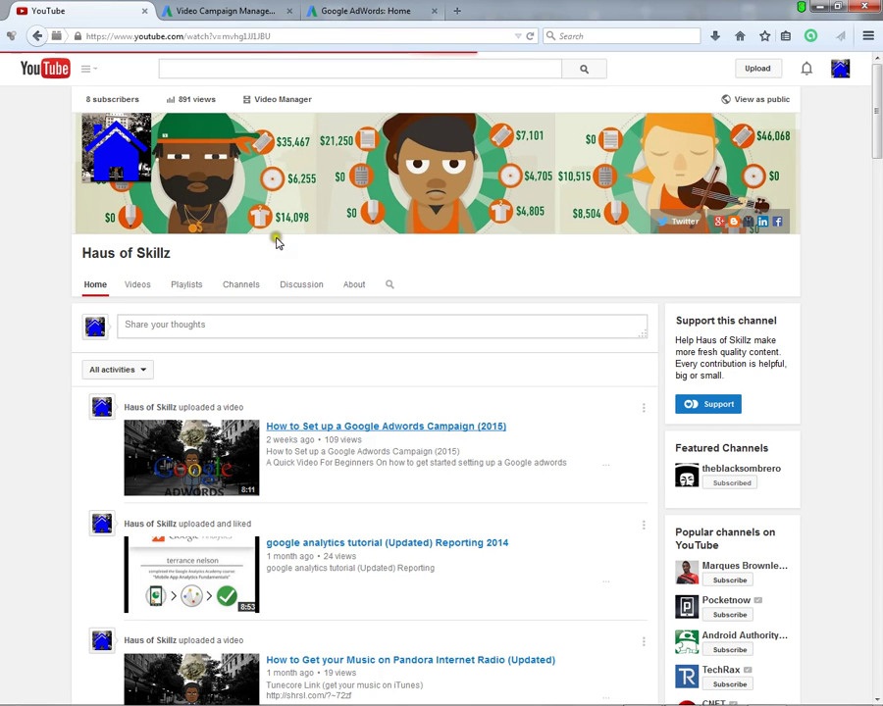
left_click(237, 33)
right_click(257, 36)
left_click(284, 81)
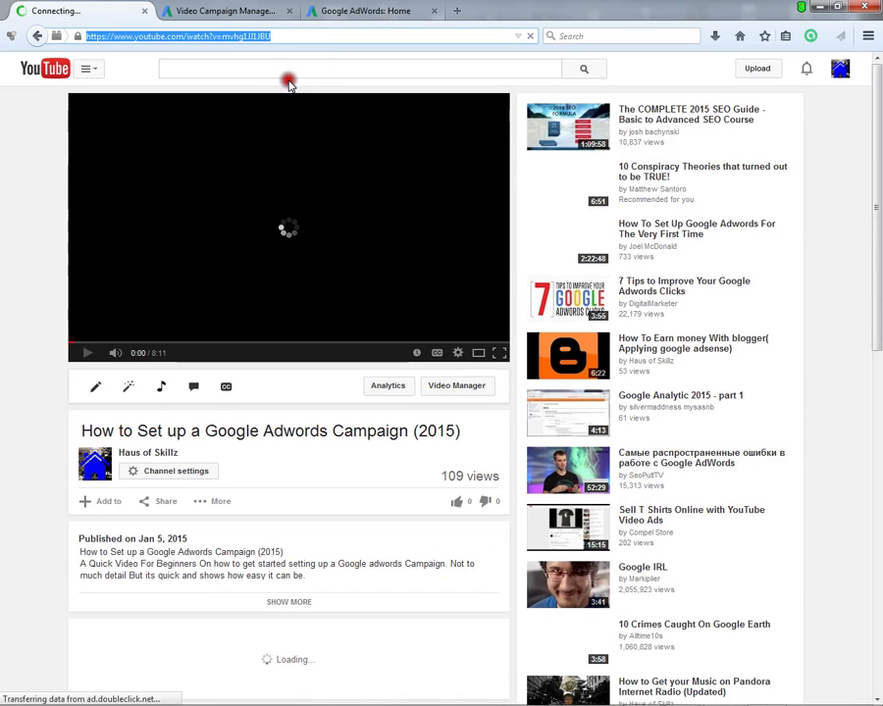
left_click(36, 36)
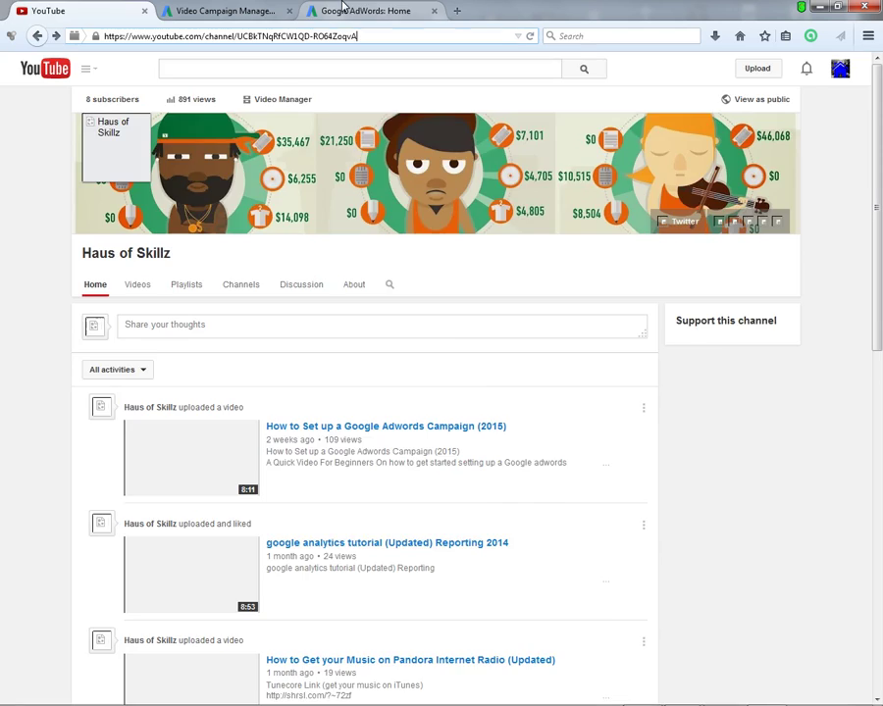
Return to the AdWords video campaign form and set the ad's video using the copied YouTube video URL
left_click(343, 10)
left_click(221, 10)
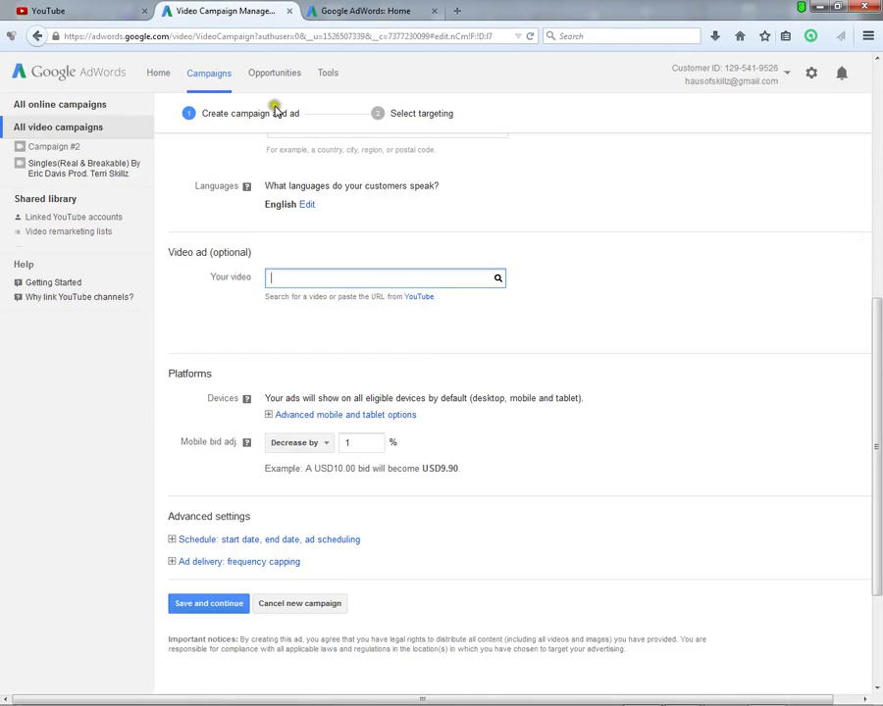
left_click(345, 281)
right_click(354, 284)
left_click(388, 346)
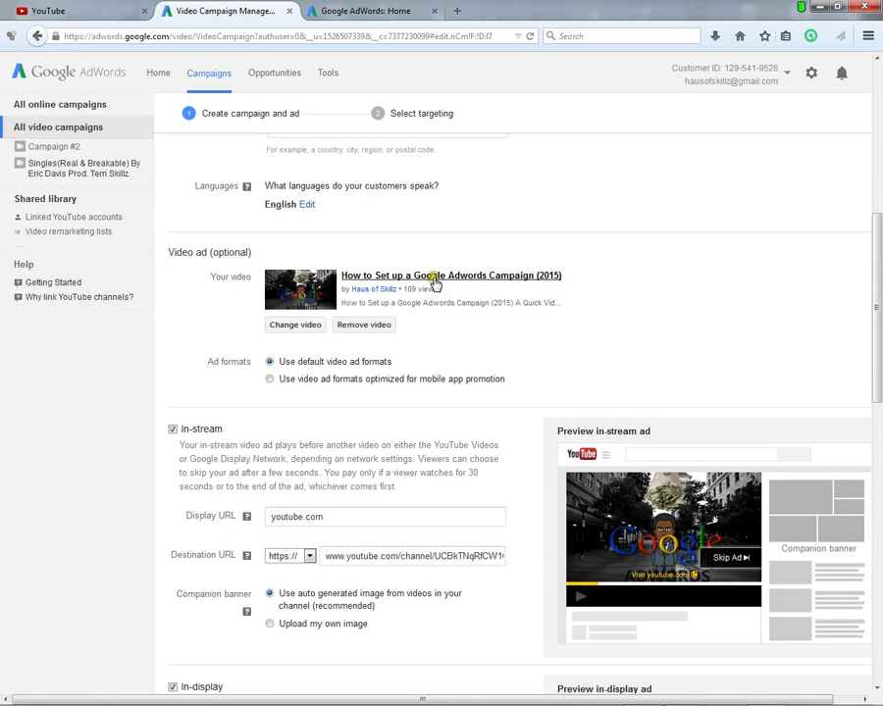
Examine the in-stream ad's destination URL and display URL
scroll(434, 284, "down", 5)
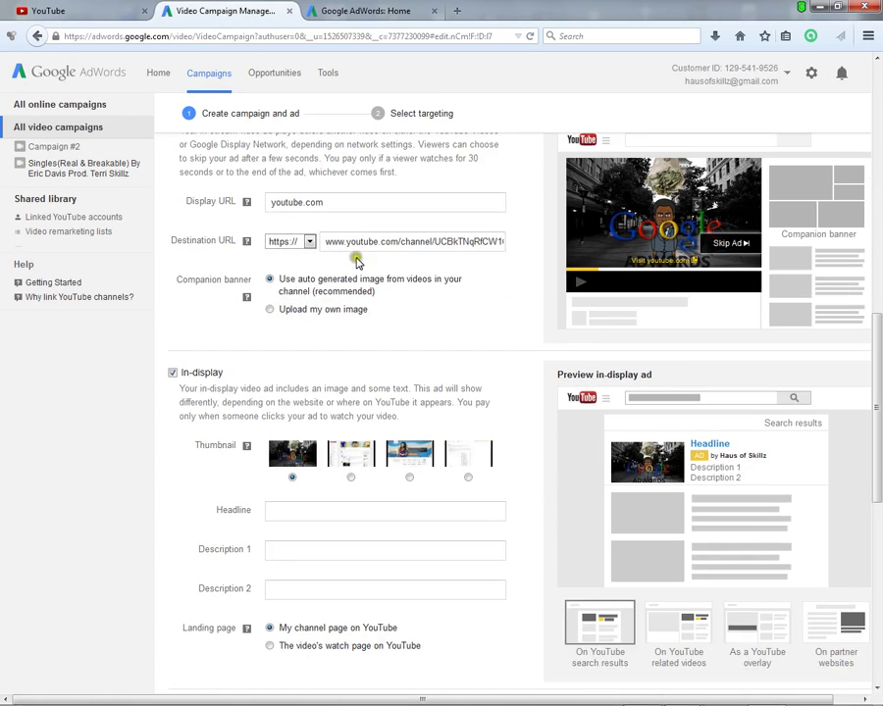
left_click(409, 242)
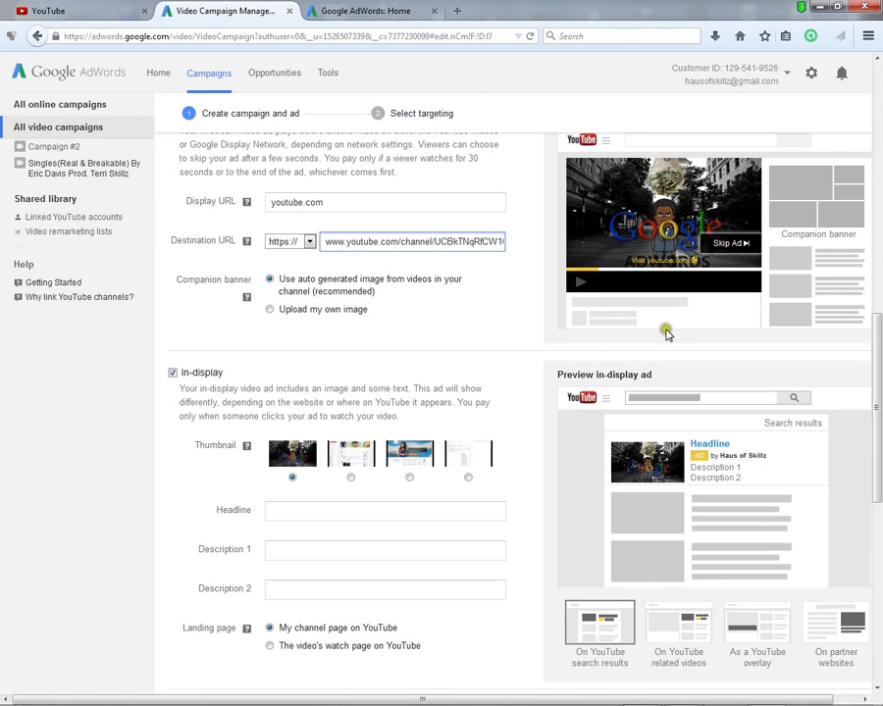
scroll(447, 345, "up", 2)
scroll(447, 349, "up", 1)
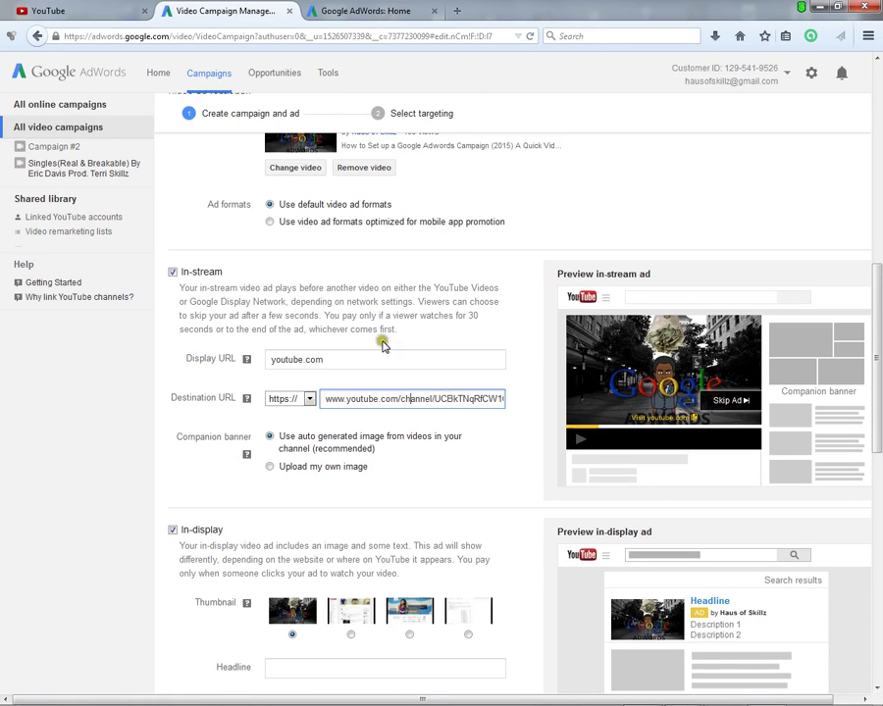
left_click(351, 400)
left_click_drag(351, 400, 605, 416)
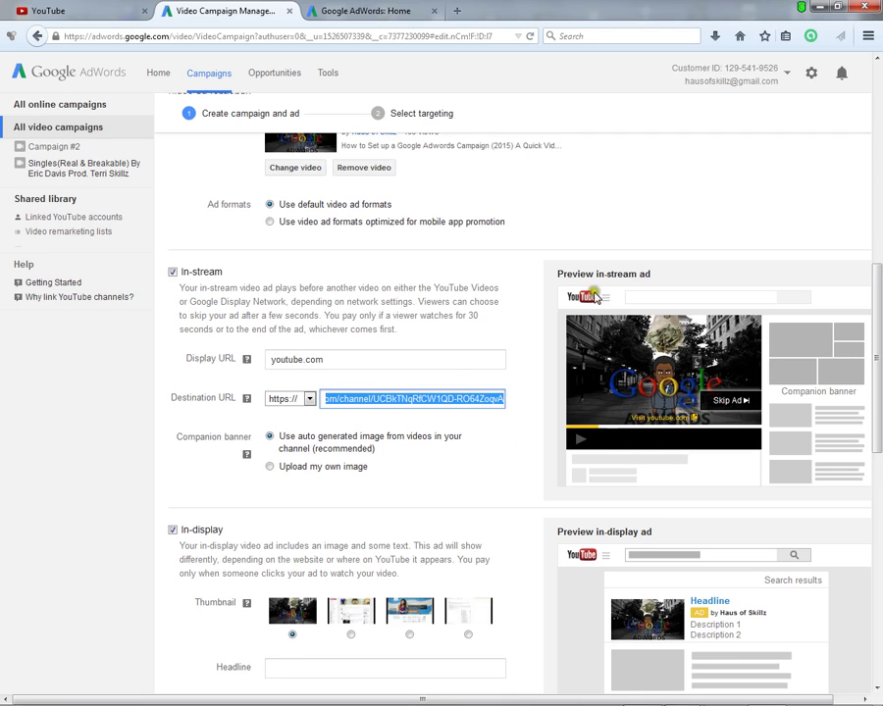
left_click(342, 361)
left_click_drag(342, 361, 210, 358)
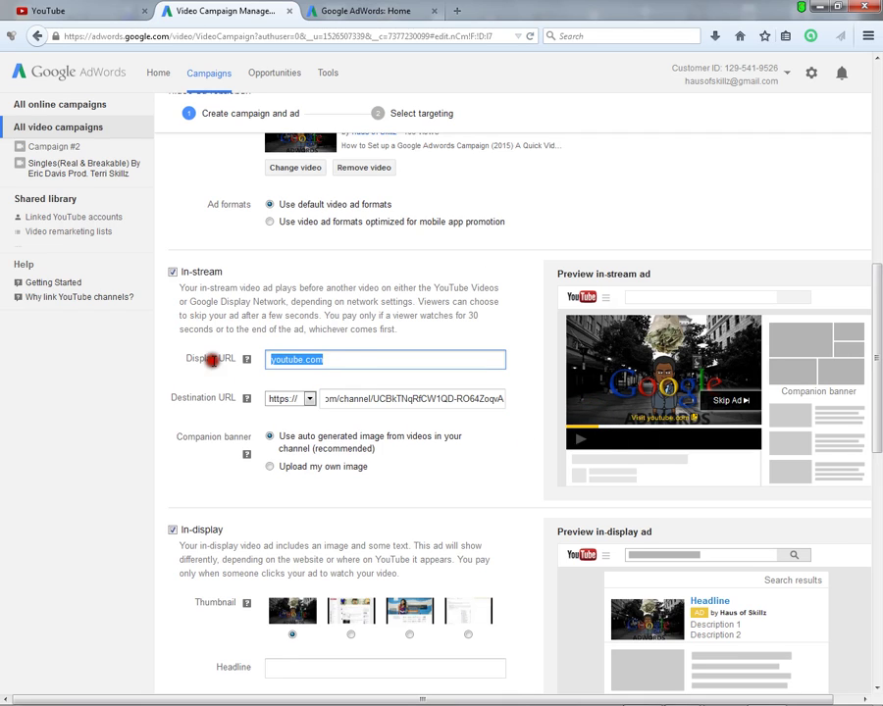
Review the in-display ad's headline and description fields and exclude the in-display format from the ad
left_click(348, 361)
scroll(356, 367, "down", 2)
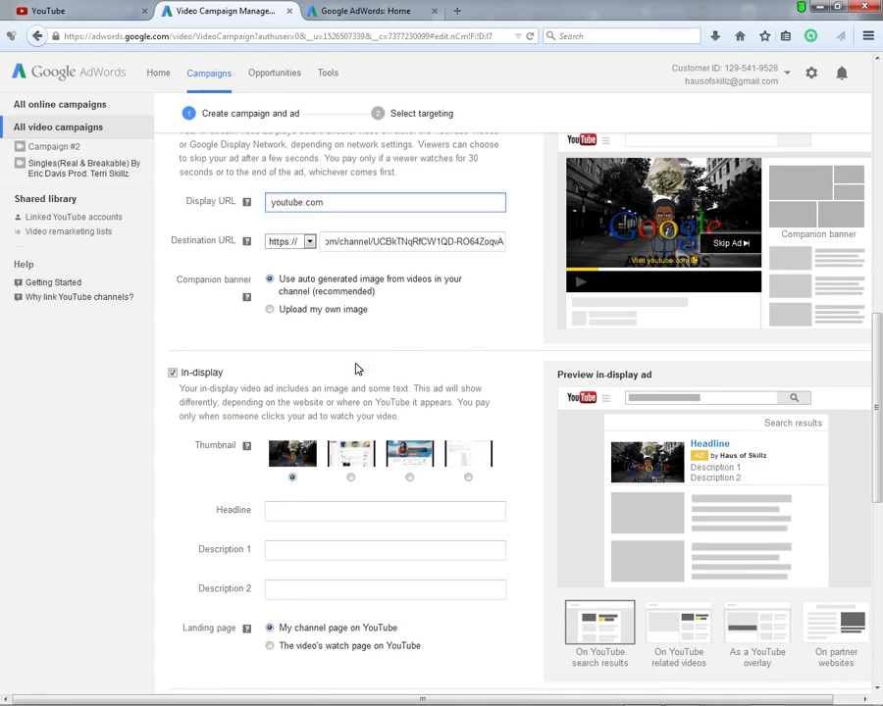
scroll(356, 367, "down", 2)
scroll(628, 321, "up", 2)
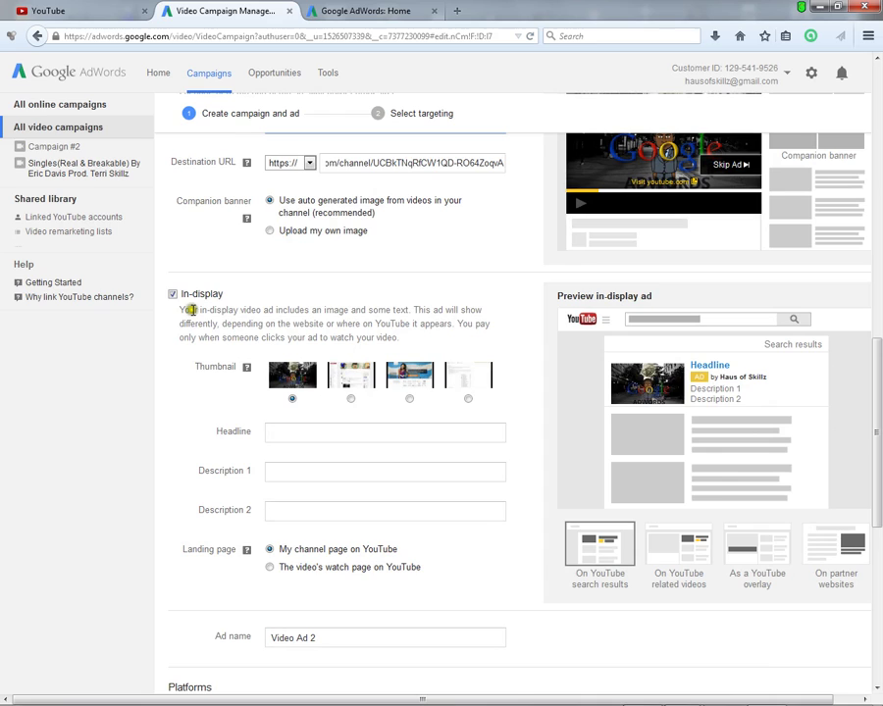
left_click(290, 430)
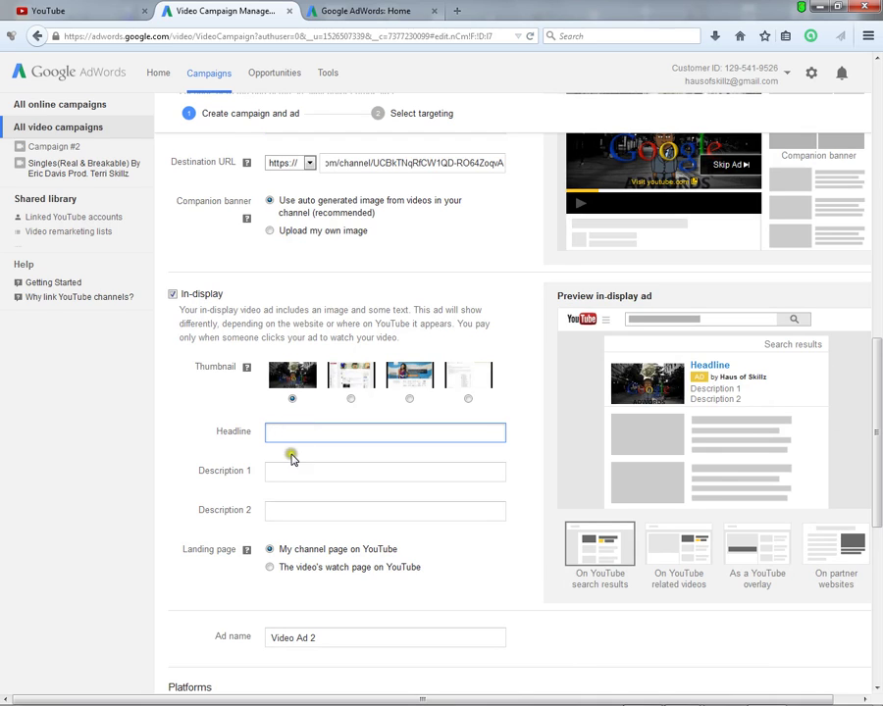
left_click(291, 473)
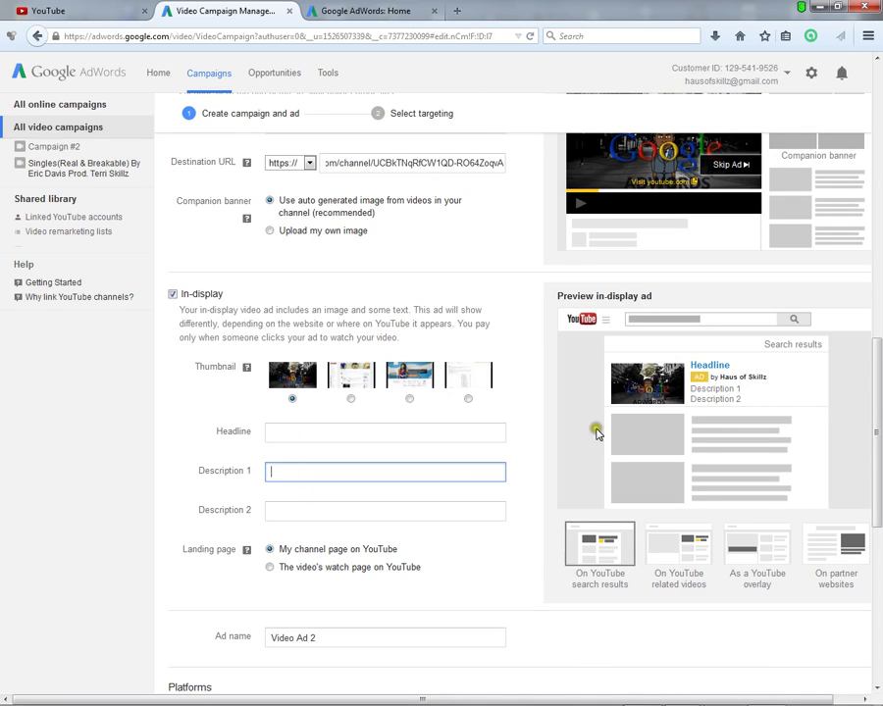
left_click(351, 510)
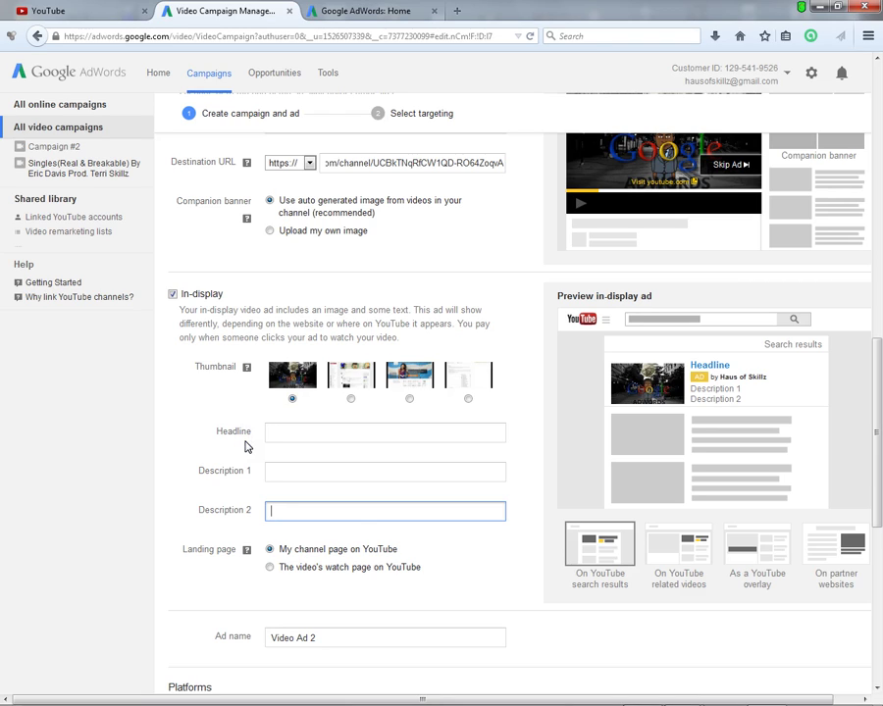
left_click(173, 295)
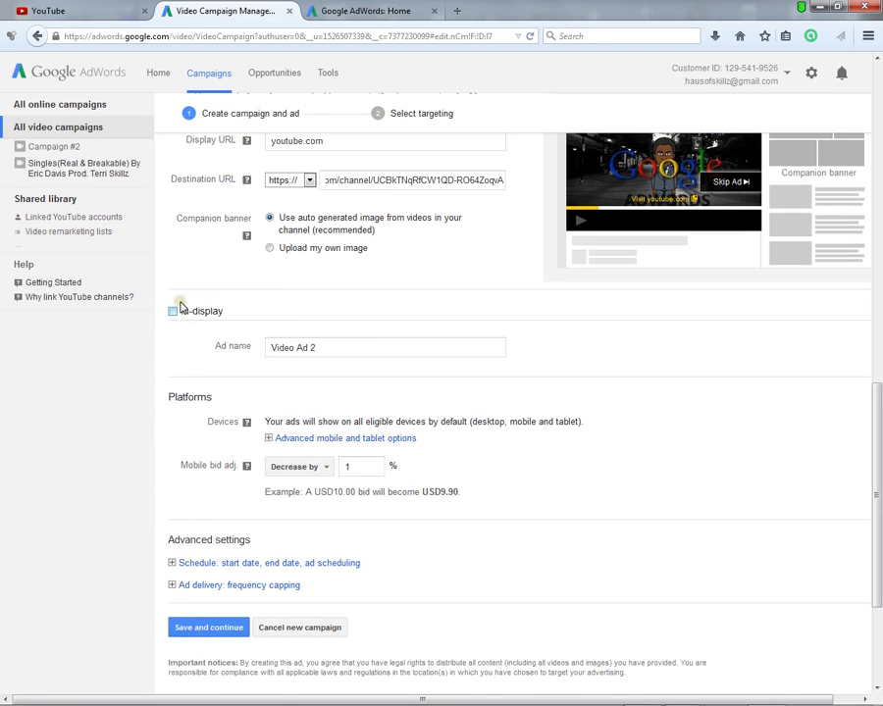
Review the remaining ad settings, save the campaign and ad, and continue to targeting selection
scroll(179, 307, "up", 3)
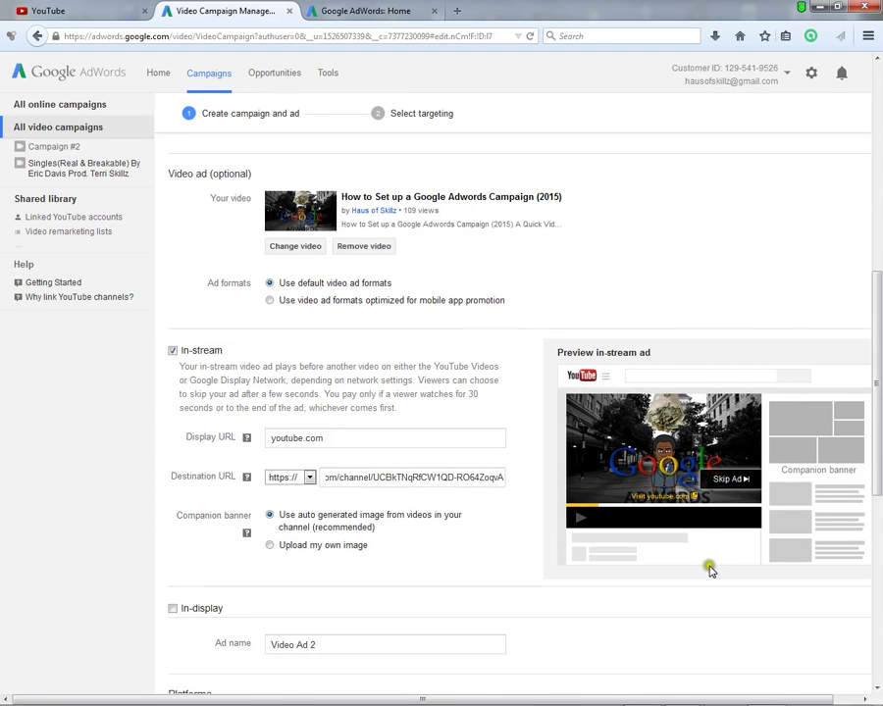
scroll(605, 486, "down", 5)
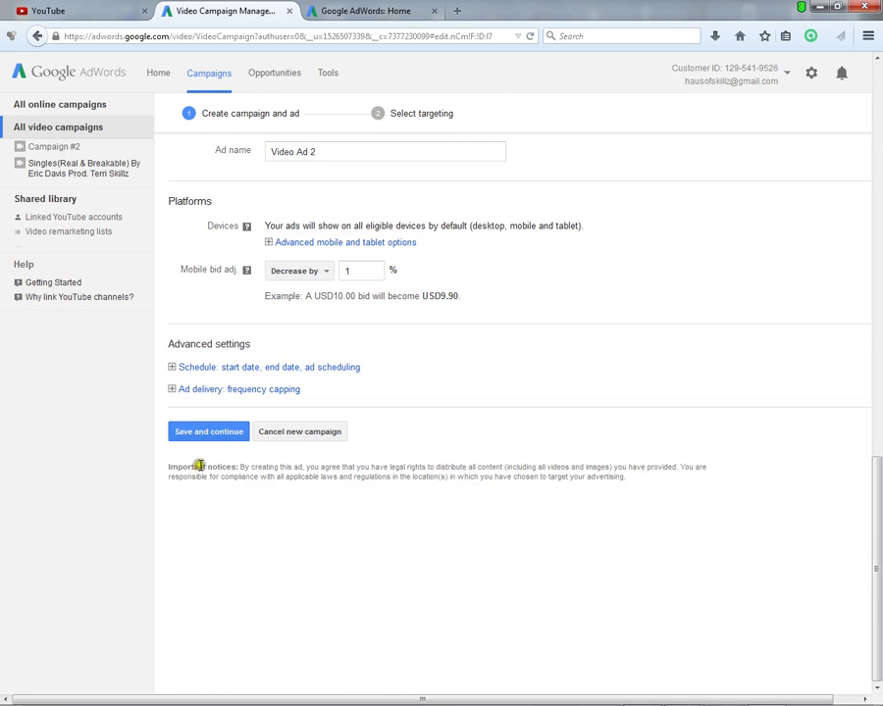
scroll(210, 450, "up", 2)
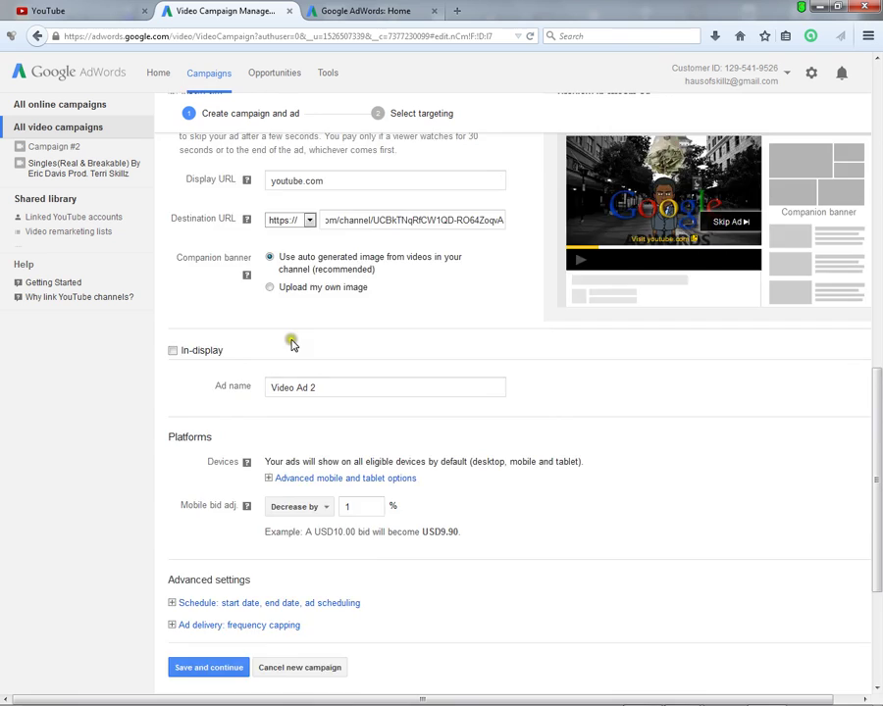
scroll(292, 343, "down", 2)
left_click(215, 438)
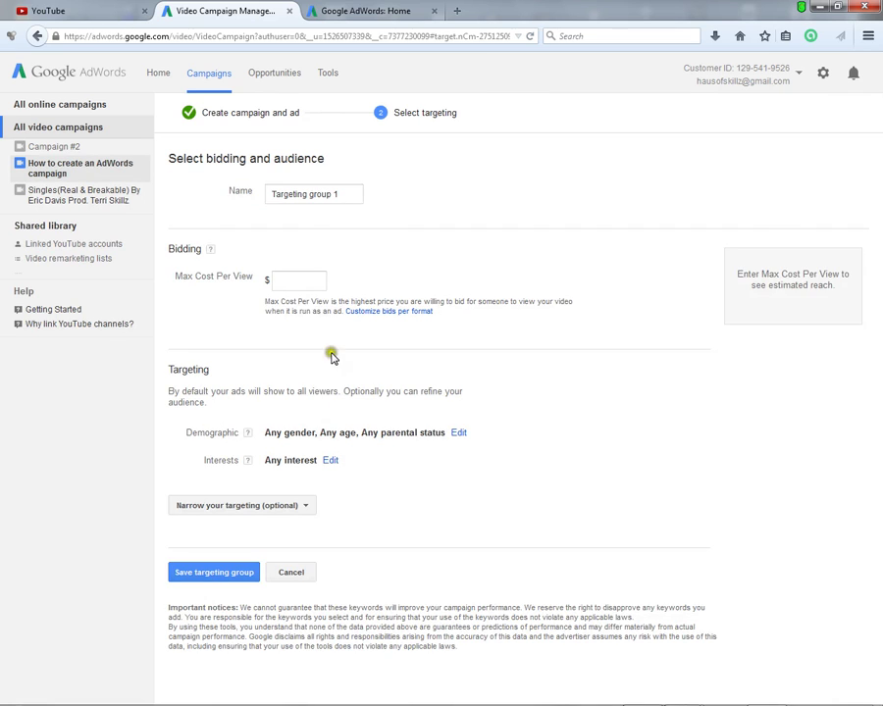
Check the typical bid range and set the targeting group's maximum cost per view to $0.11
left_click(300, 281)
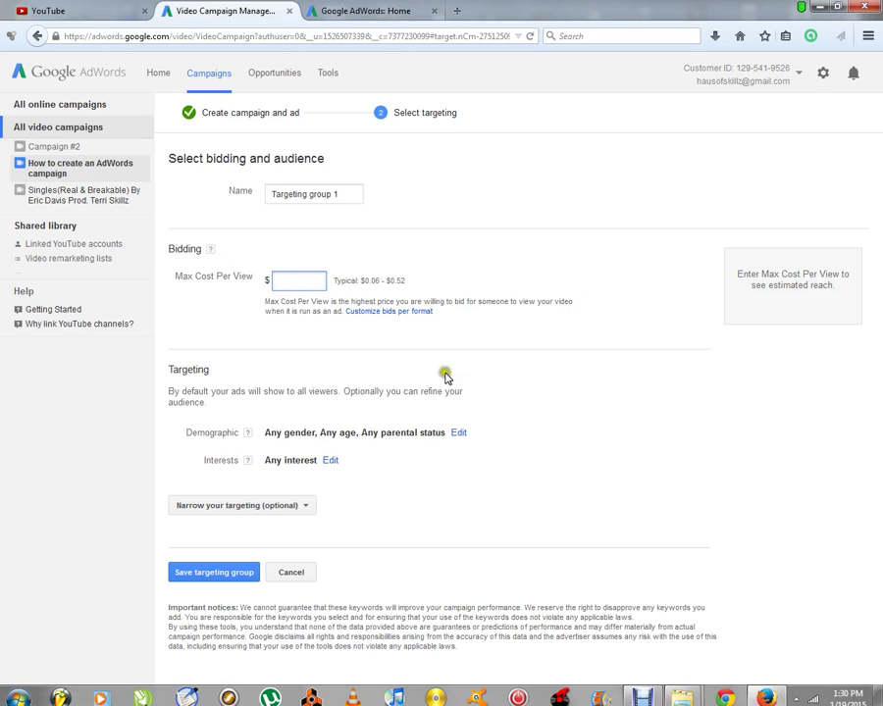
left_click(336, 283)
left_click_drag(337, 282, 419, 282)
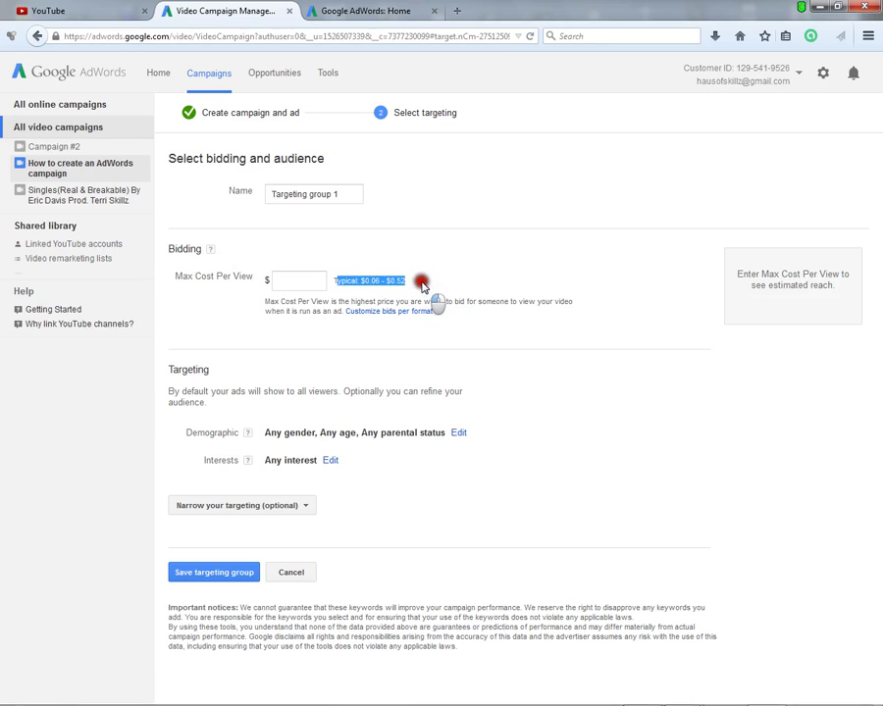
left_click(295, 286)
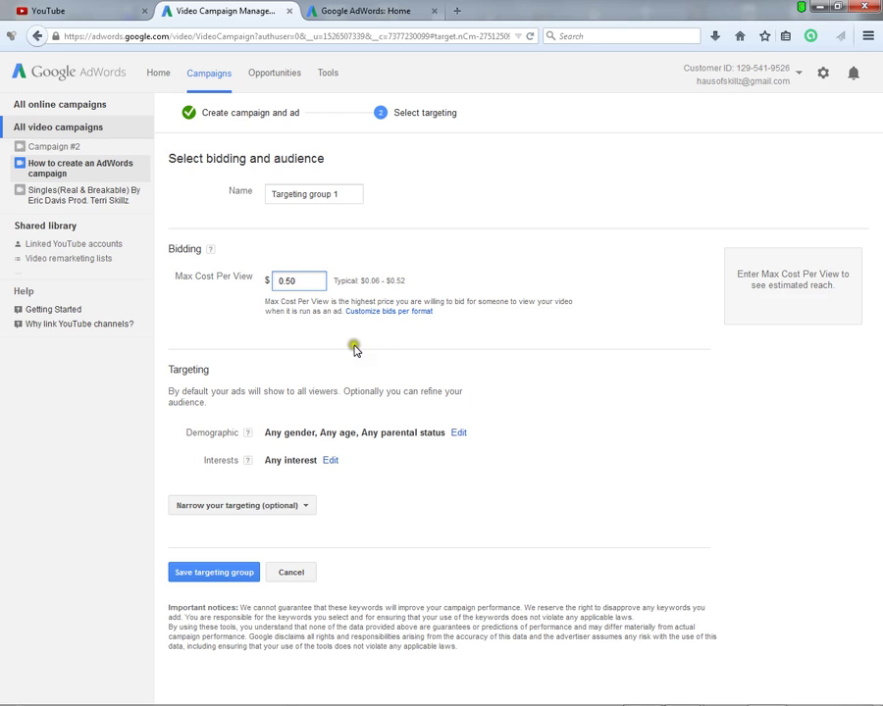
left_click(546, 376)
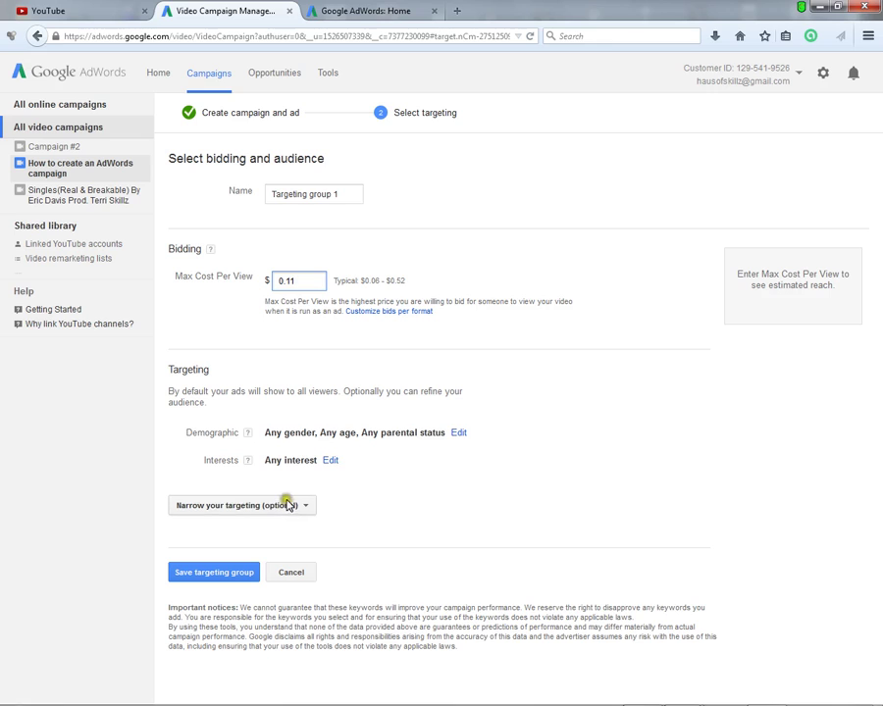
Review the demographic targeting options and accept them with every age, gender and parental status included
left_click(457, 434)
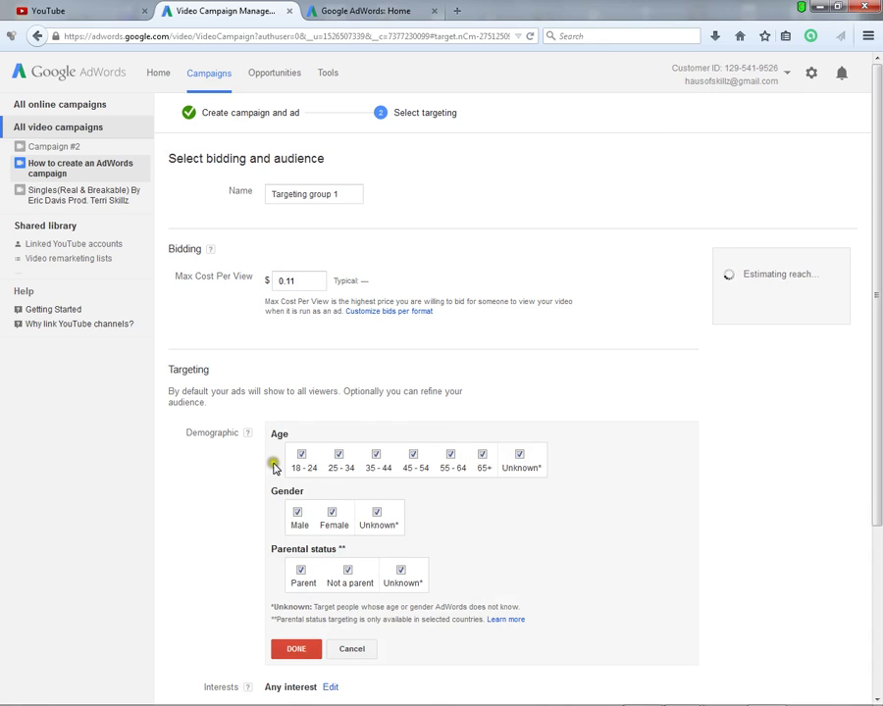
scroll(294, 461, "down", 3)
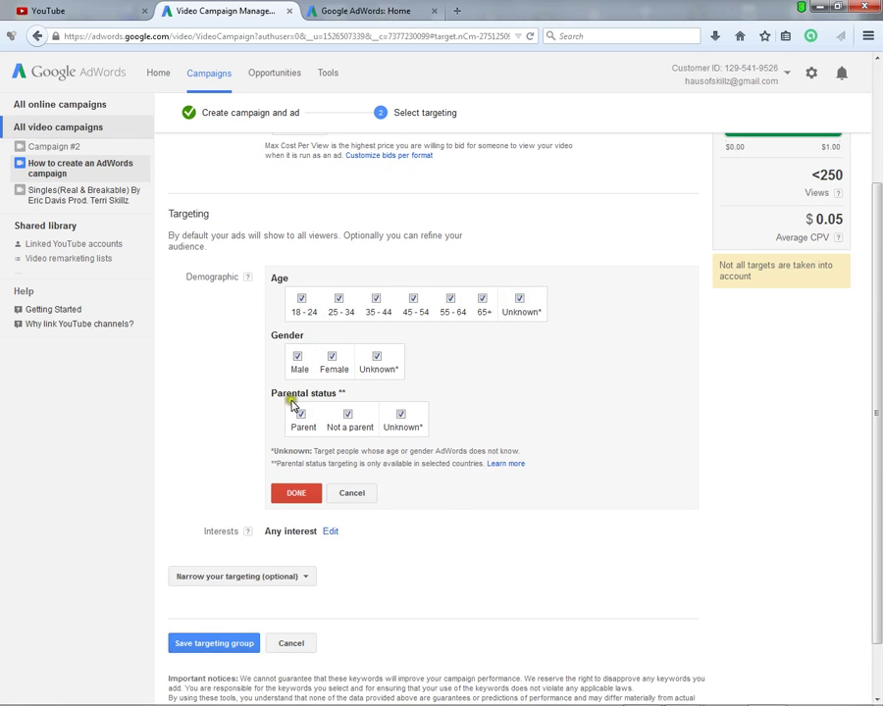
scroll(477, 326, "up", 3)
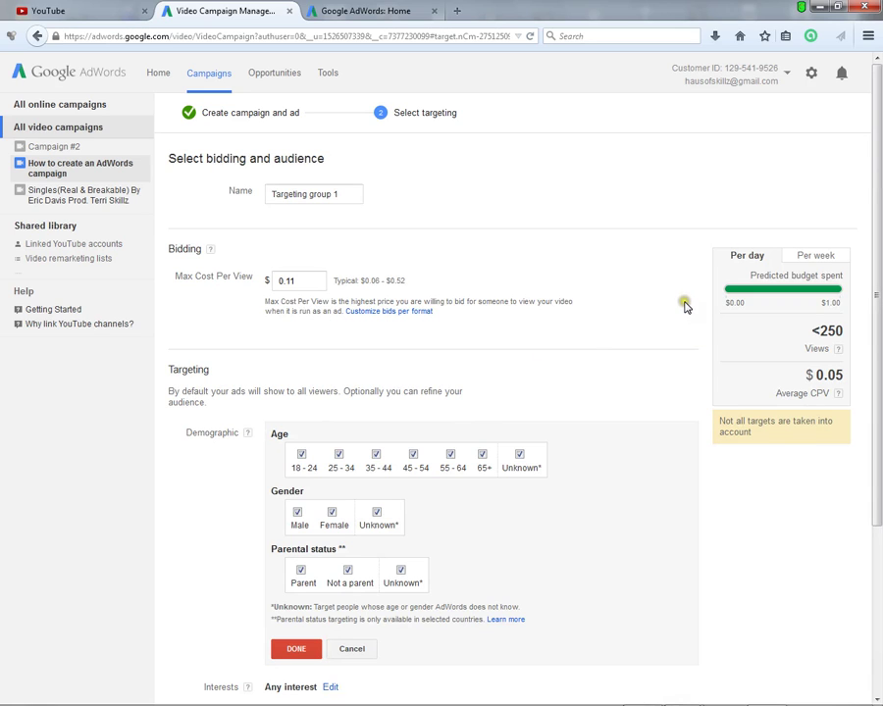
scroll(516, 420, "down", 2)
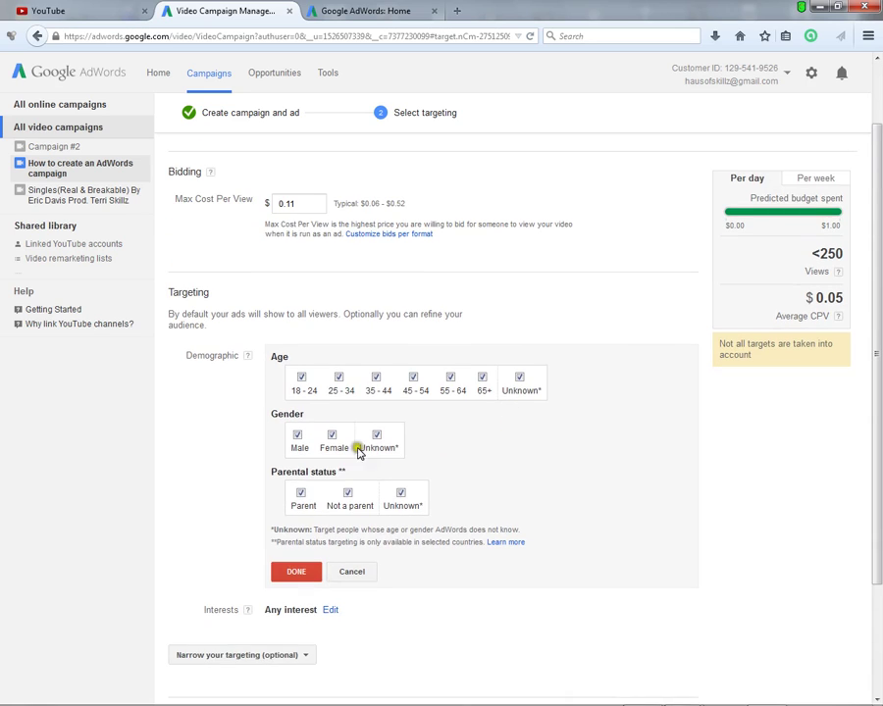
left_click(295, 571)
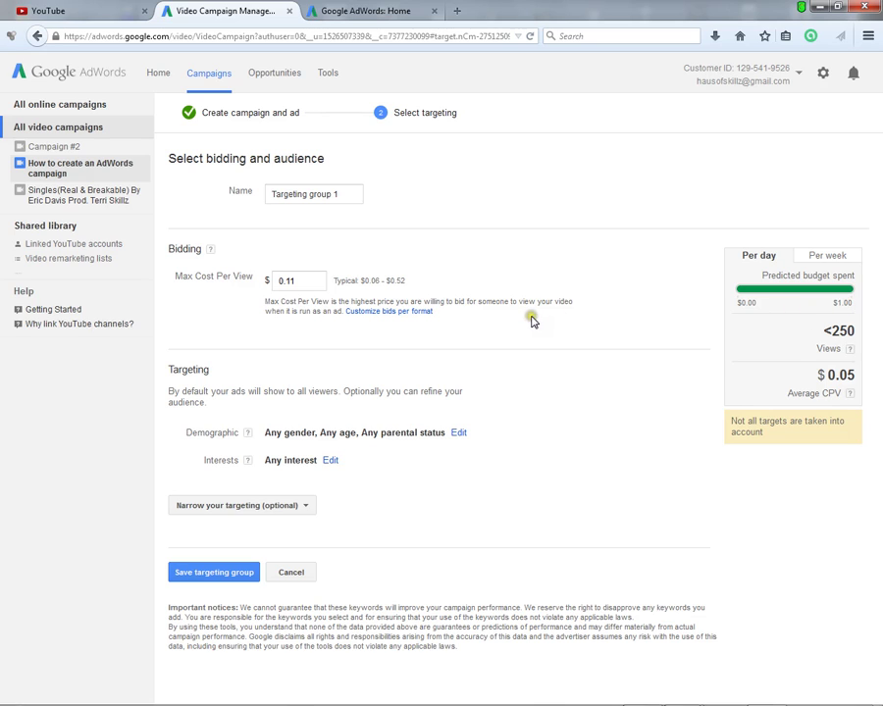
Open remarketing as a way to narrow the targeting and examine the available remarketing lists
left_click(241, 516)
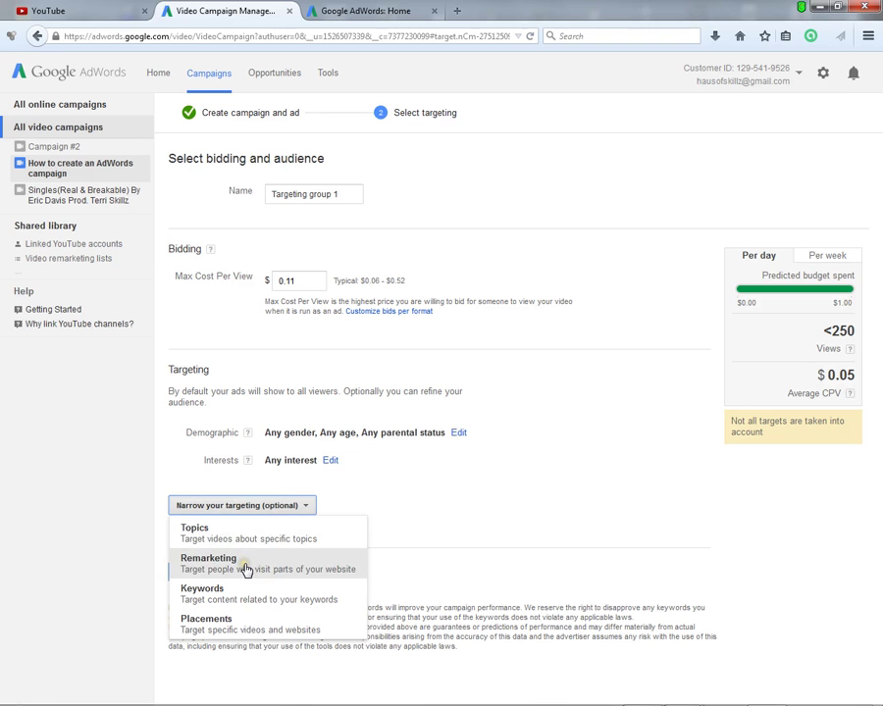
left_click(244, 568)
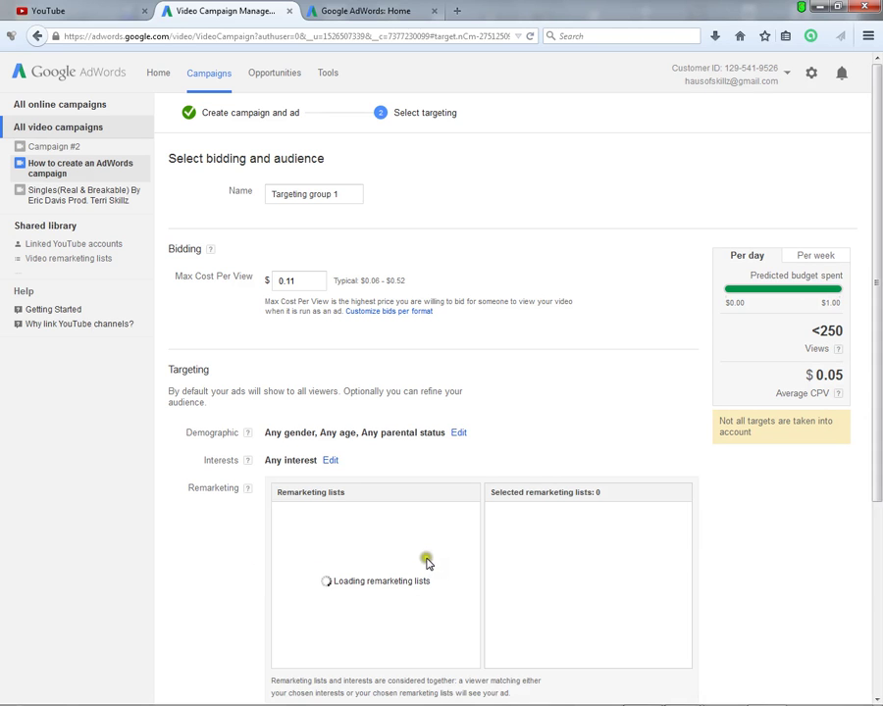
scroll(426, 559, "down", 3)
scroll(427, 561, "down", 2)
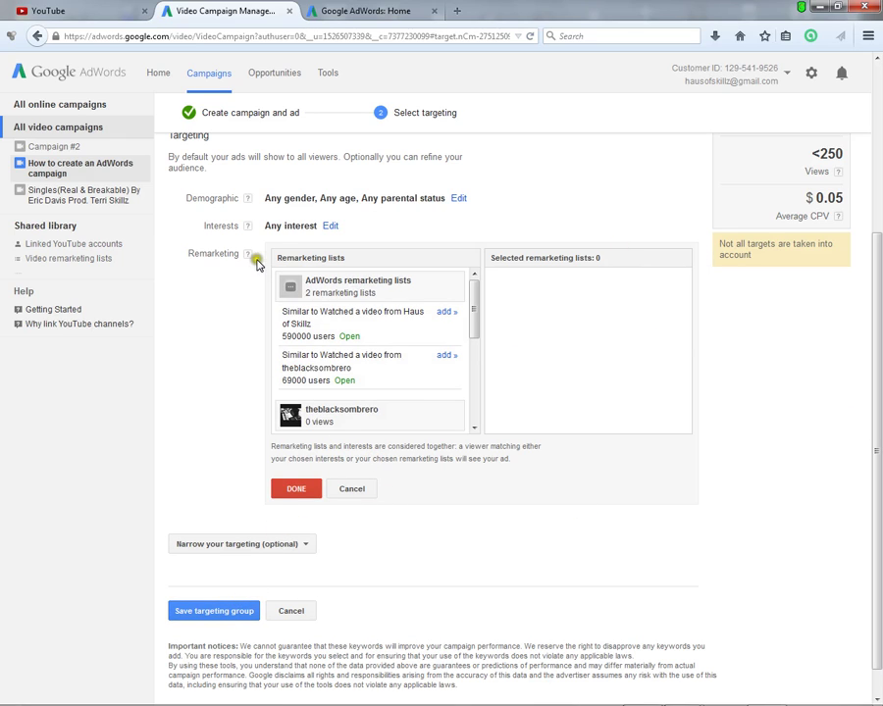
scroll(279, 285, "up", 3)
scroll(278, 283, "down", 6)
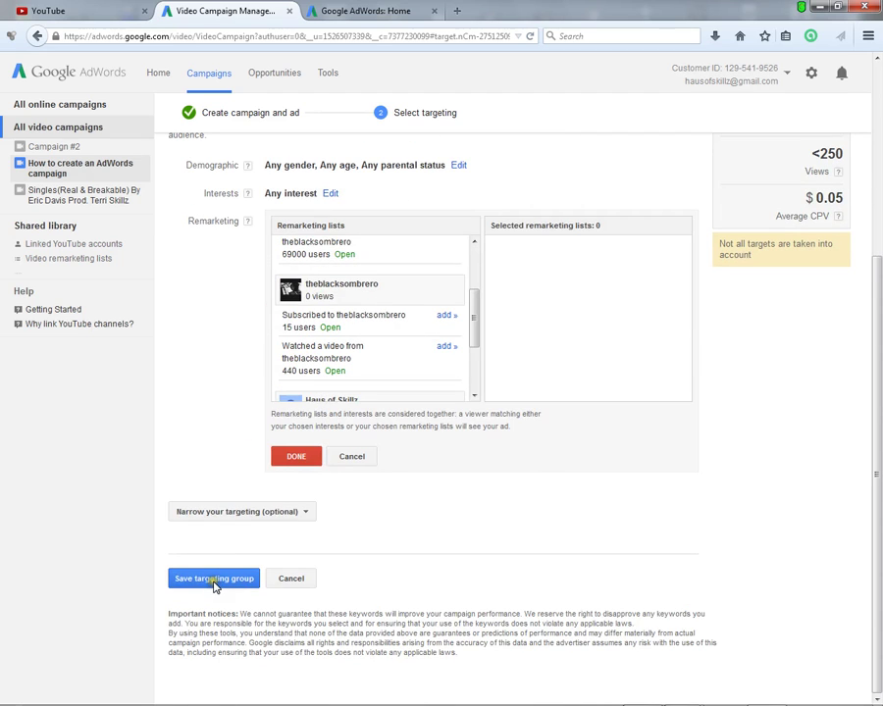
Save the targeting group and check the new video ad's status in the campaign's ad list
left_click(214, 583)
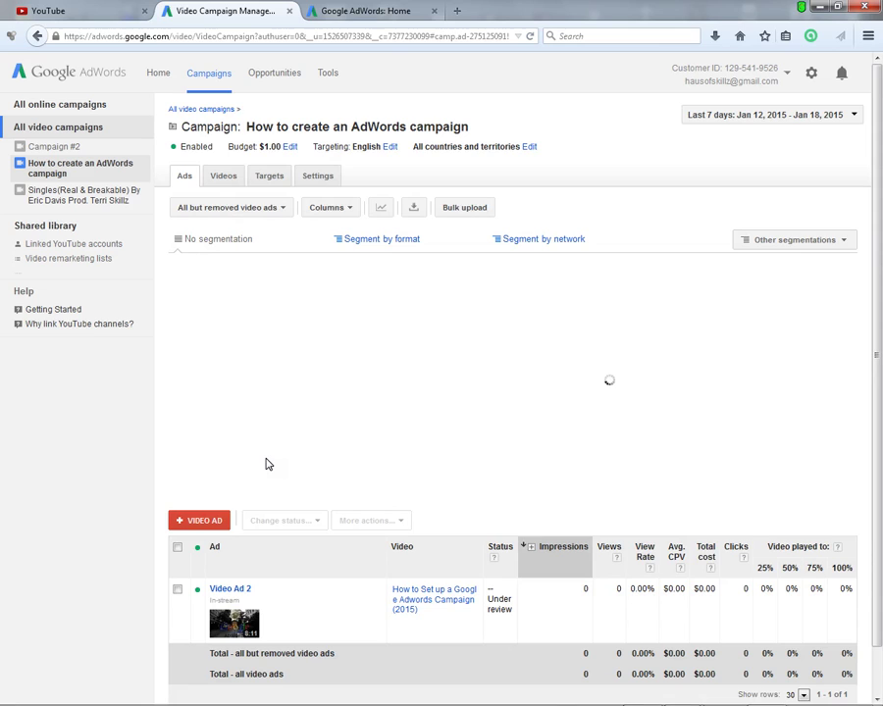
scroll(579, 588, "down", 1)
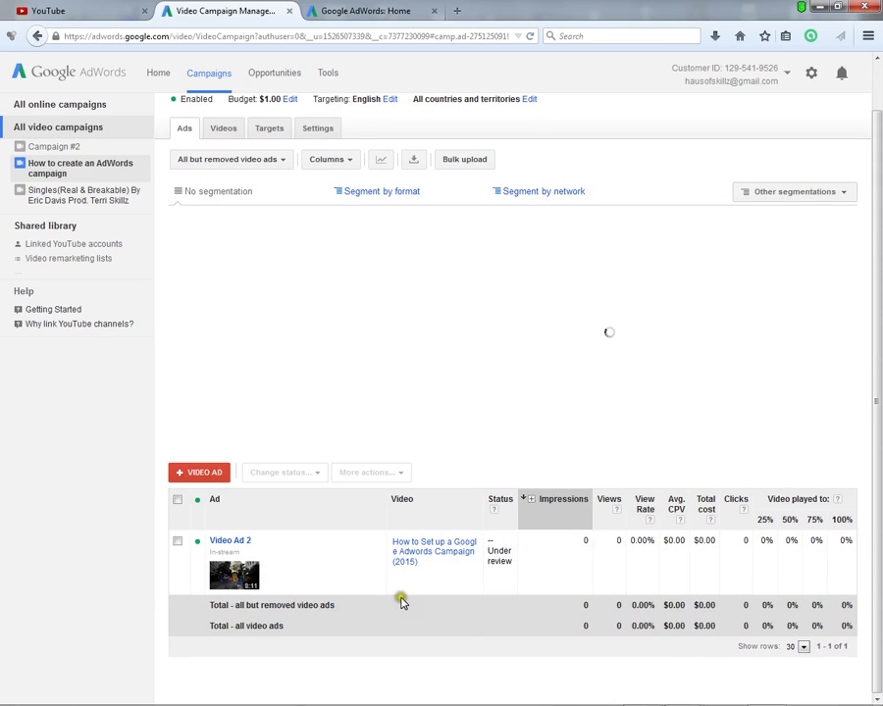
left_click_drag(494, 580, 536, 545)
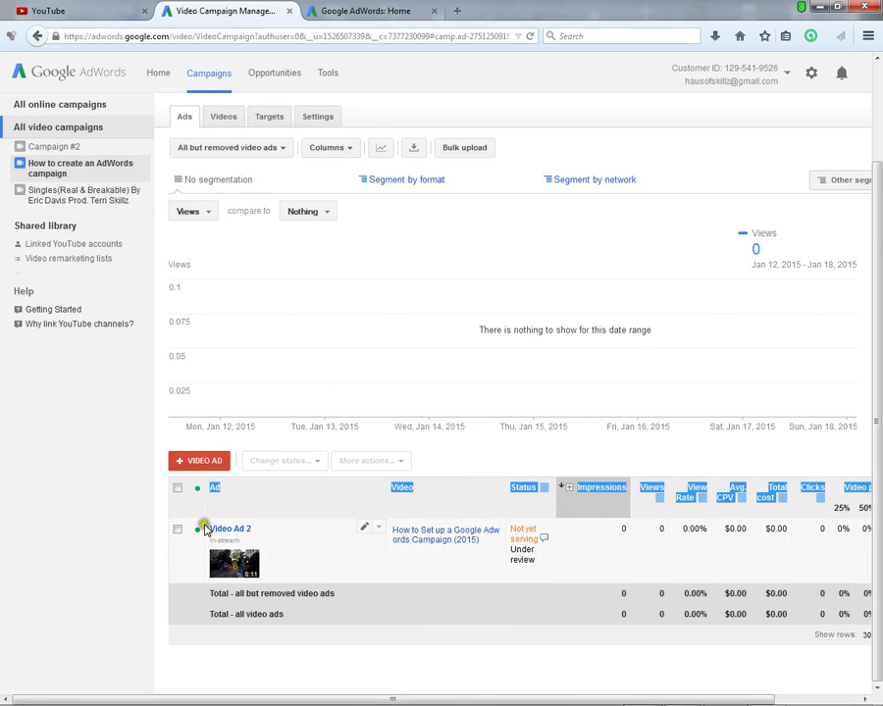
mouse_move(441, 702)
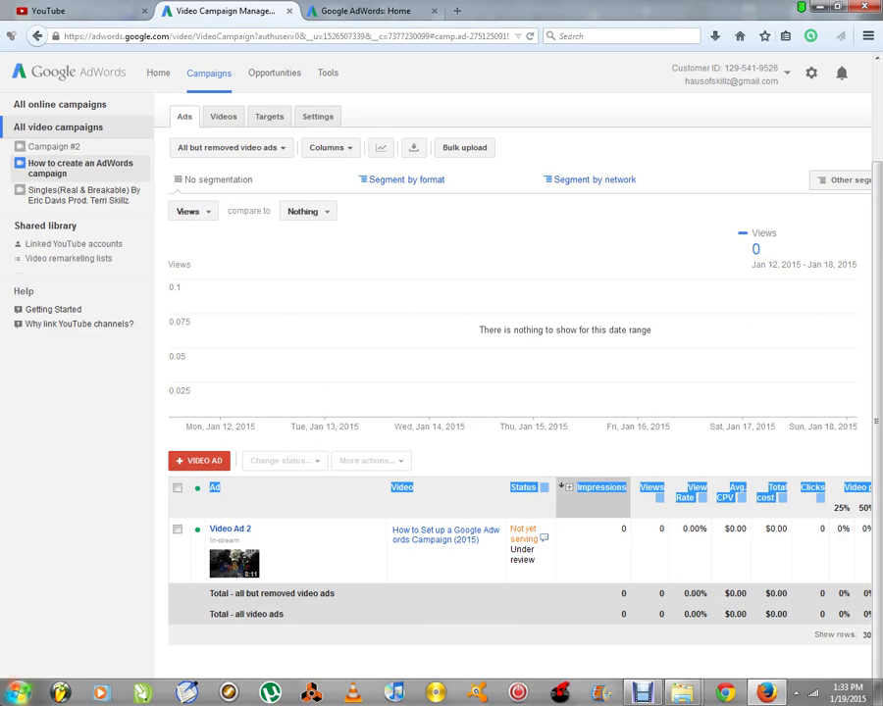